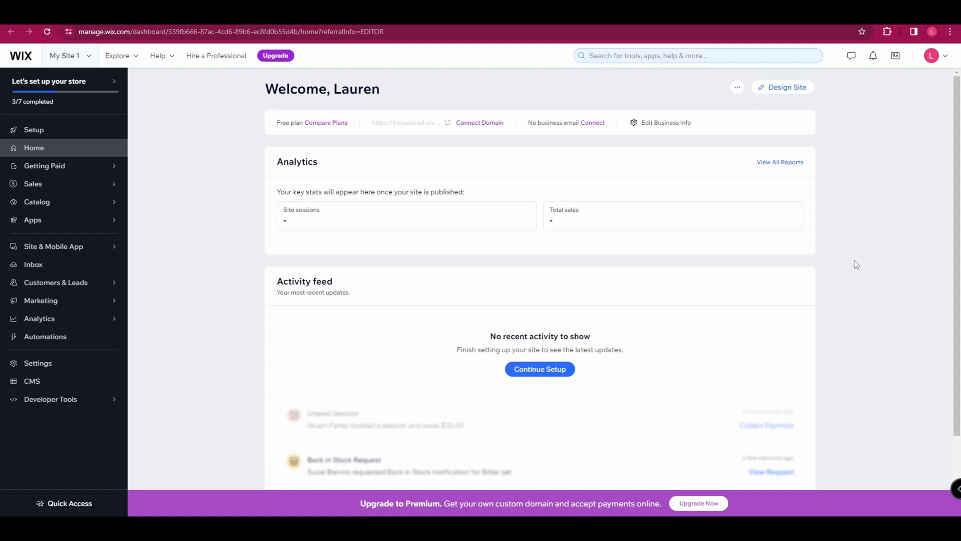
- Open the site for editing and switch to its Cart Page
left_click(784, 94)
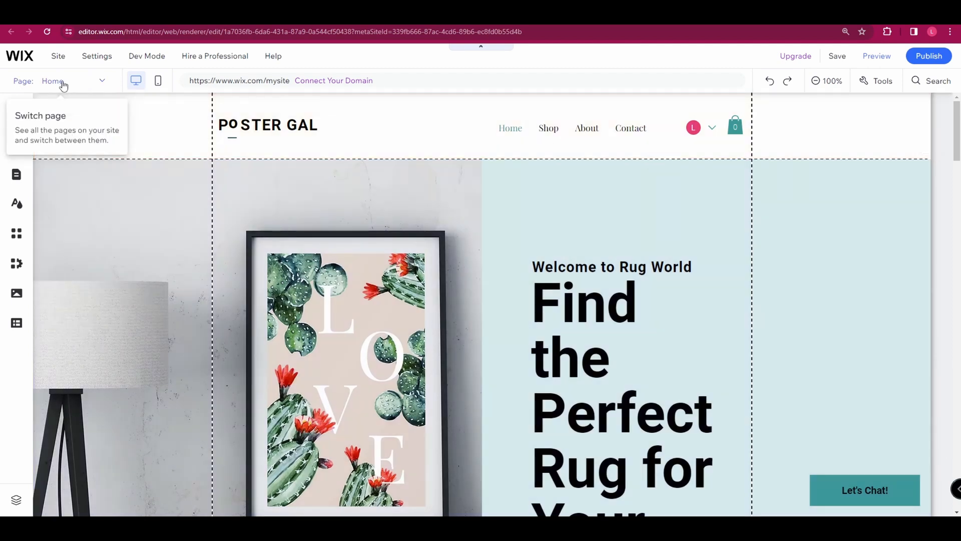
left_click(48, 83)
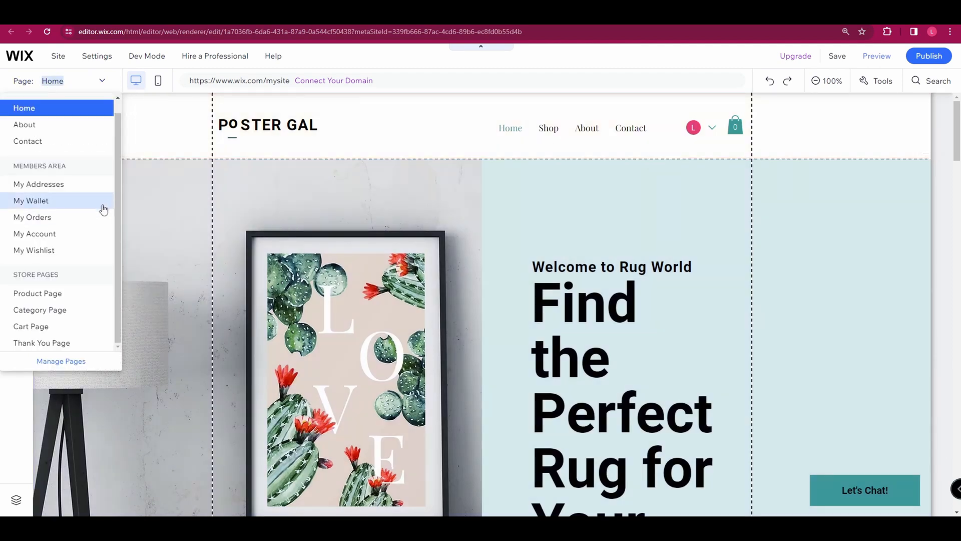
left_click(52, 329)
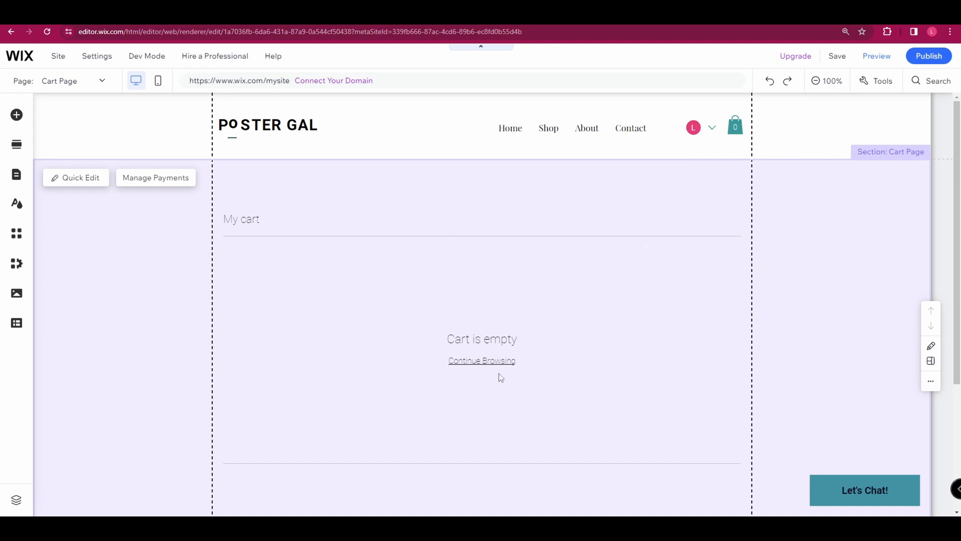
- Customize the cart to display shipping & delivery rates and tax costs, and turn off the Add a note option
scroll(466, 295, "down", 2)
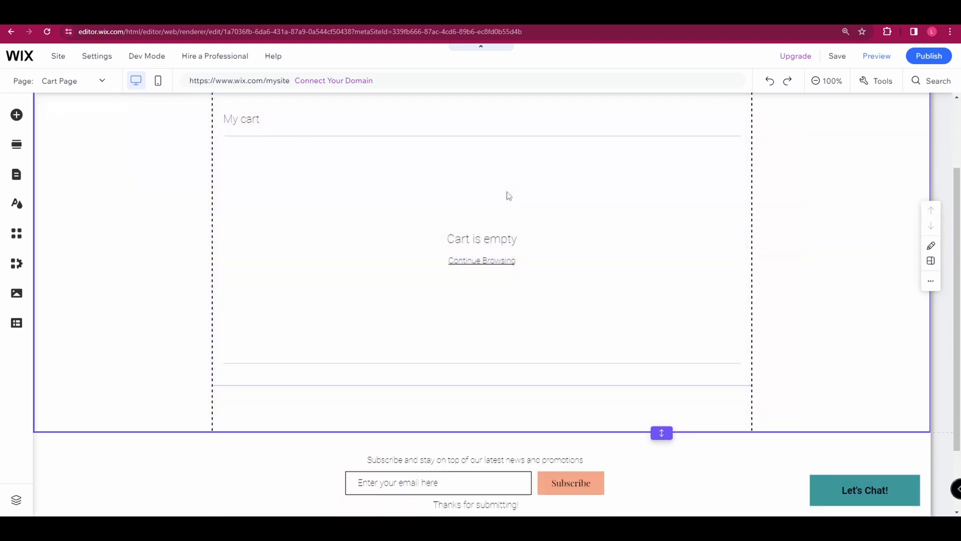
left_click(509, 196)
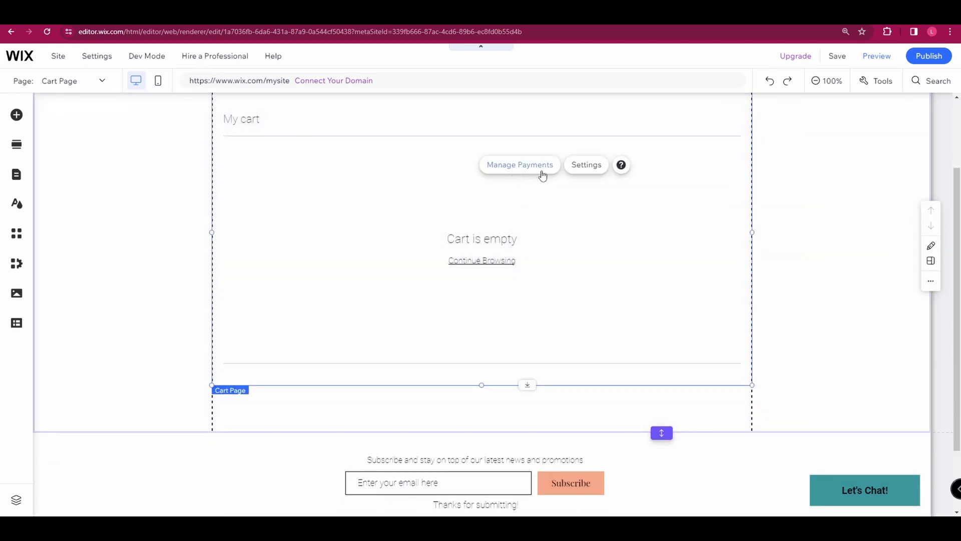
left_click(586, 166)
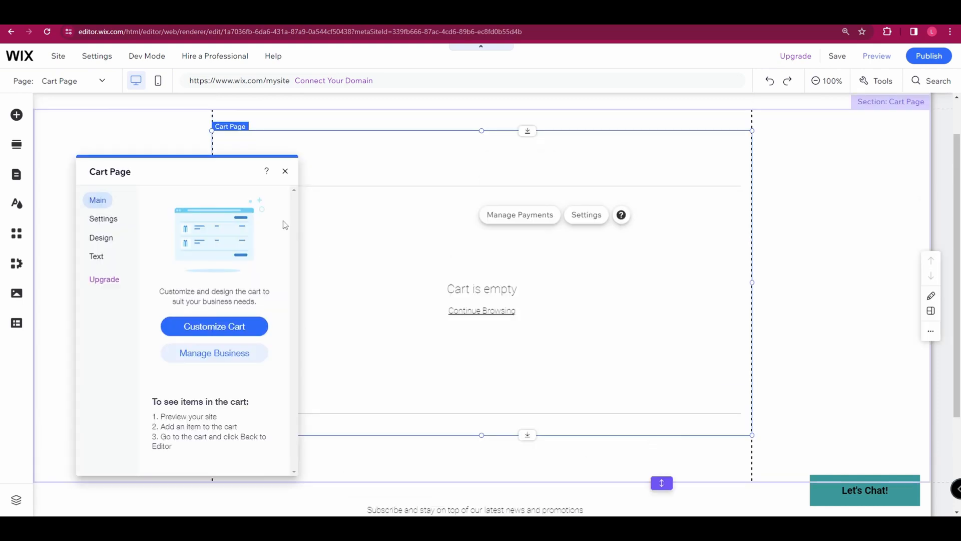
left_click(231, 331)
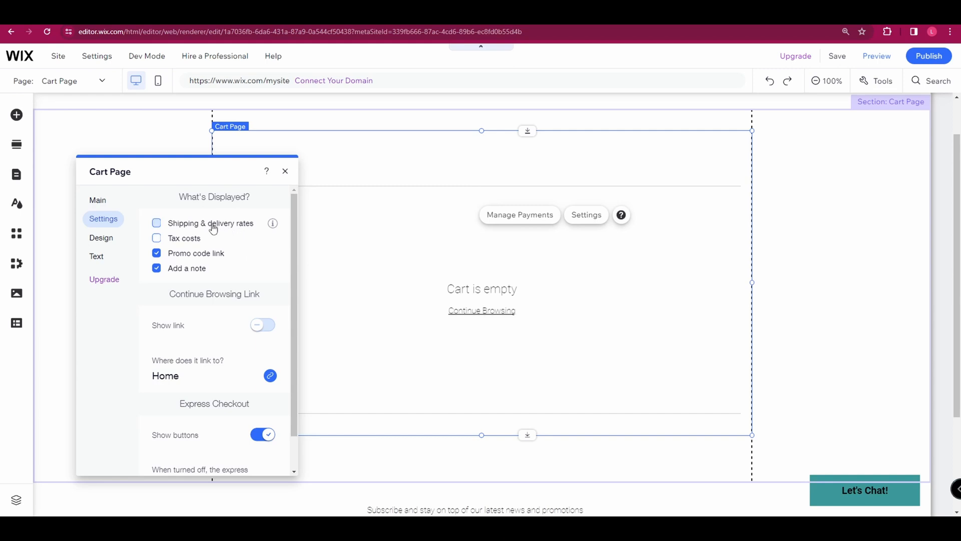
left_click(214, 229)
left_click(158, 241)
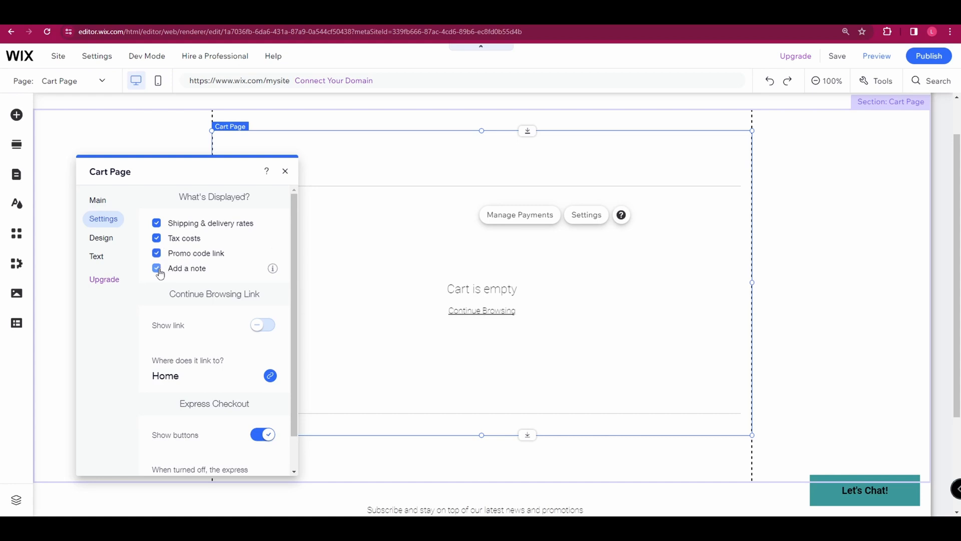
left_click(185, 269)
- Toggle the Continue Browsing link on and back off, and the Express Checkout buttons off and back on
scroll(187, 327, "down", 1)
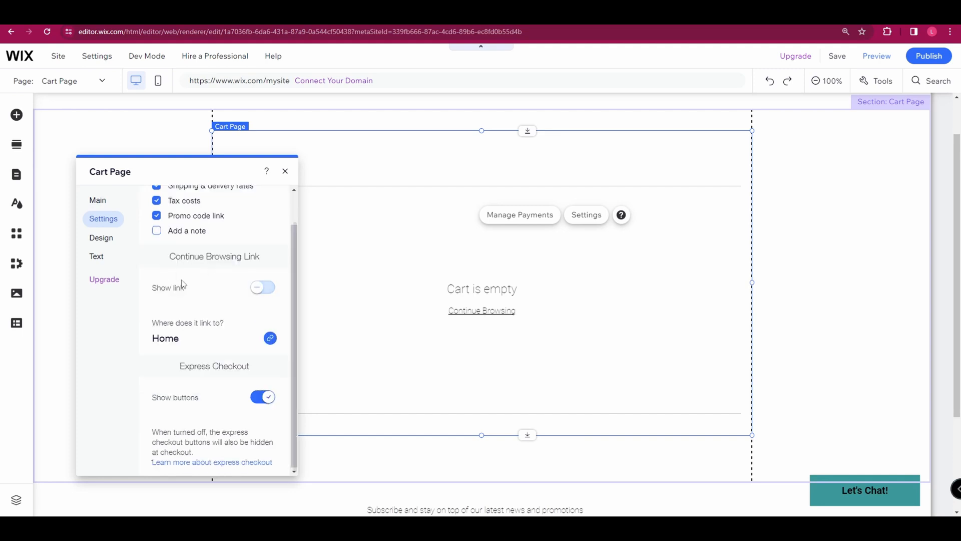
left_click(259, 290)
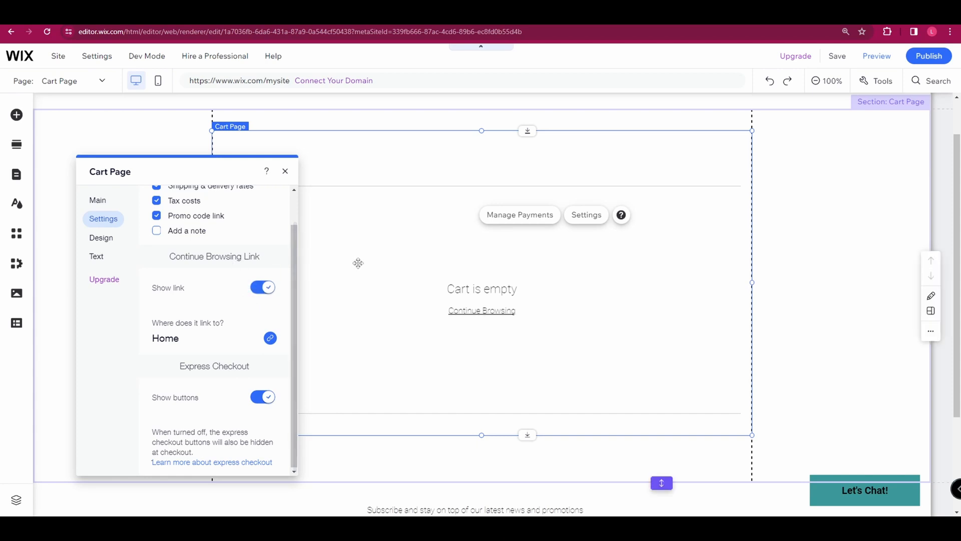
left_click(265, 288)
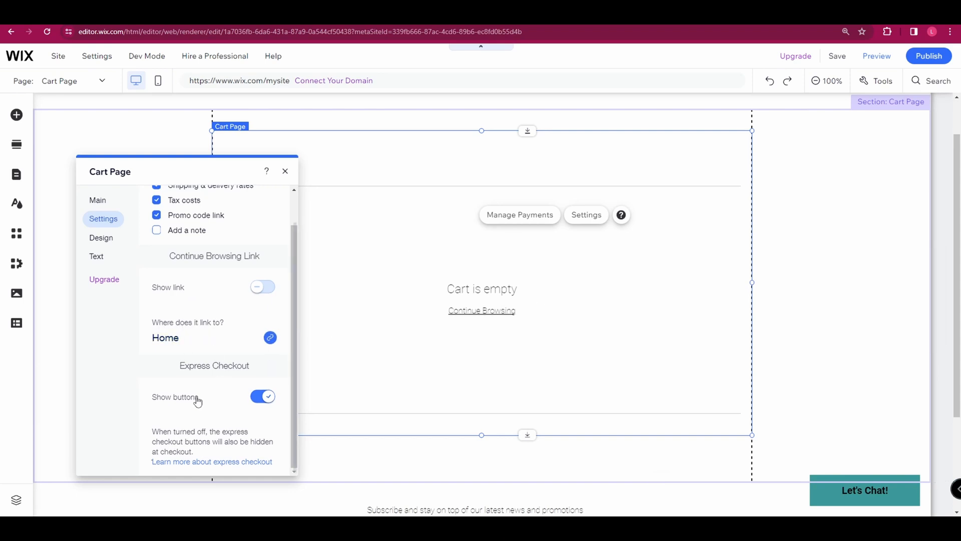
left_click(266, 402)
left_click(262, 403)
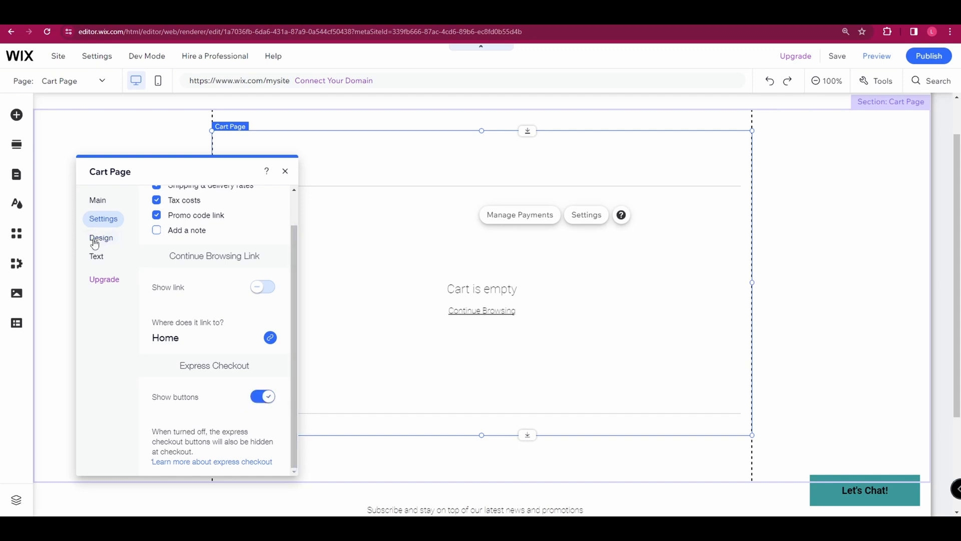
- Preview the site, add the Rug product from the shop to the cart, and view the full cart
left_click(106, 243)
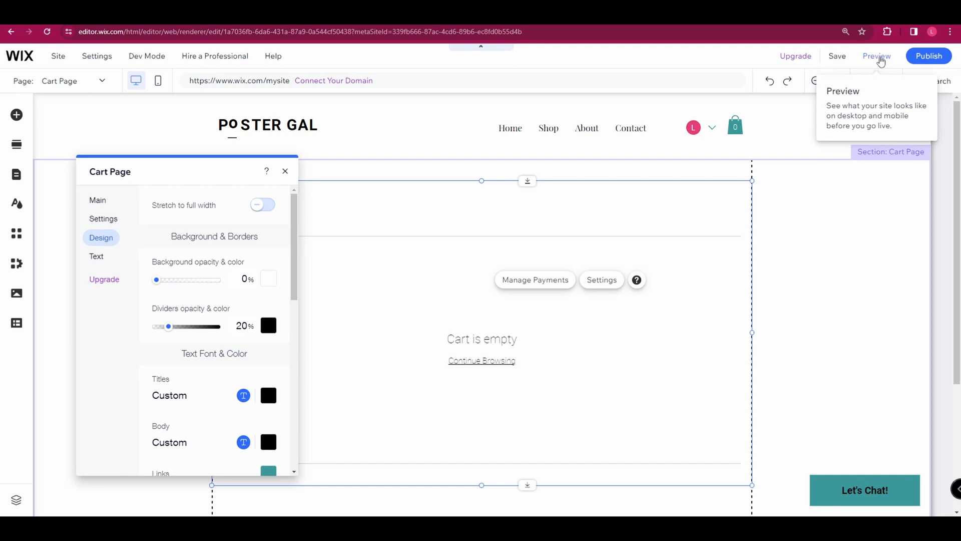
left_click(881, 59)
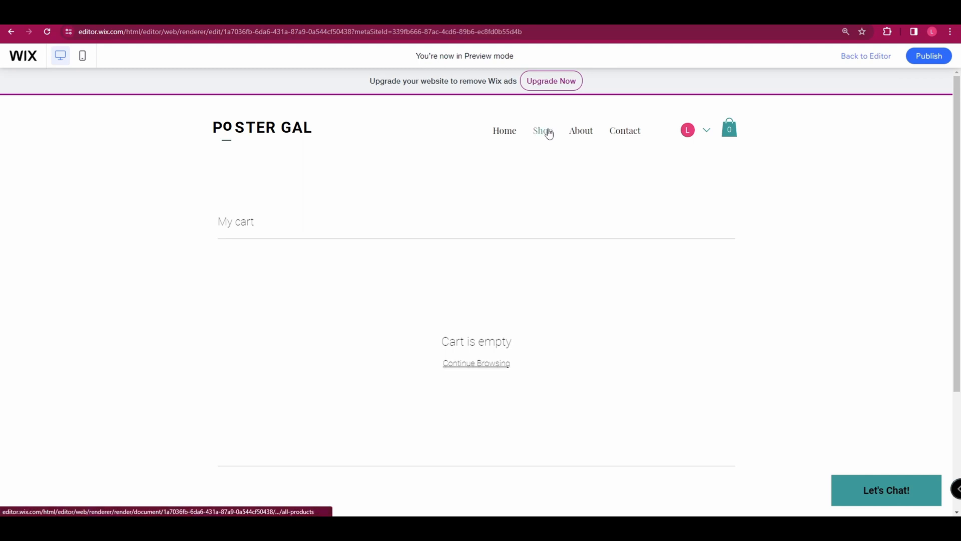
left_click(549, 134)
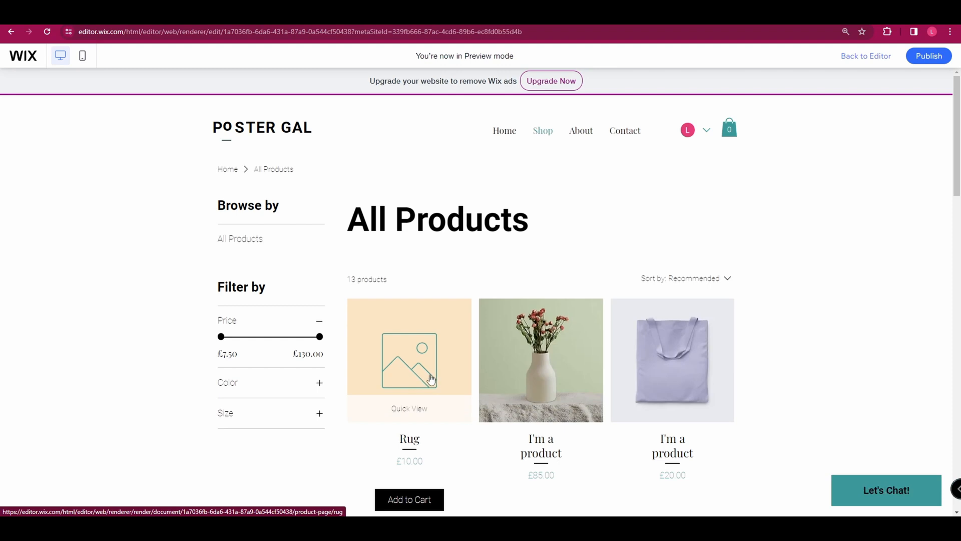
left_click(414, 507)
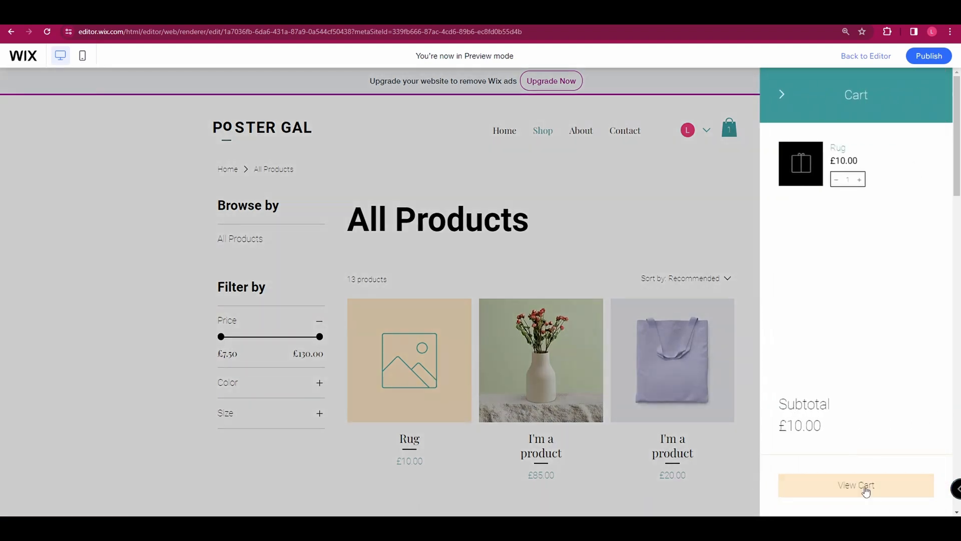
left_click(866, 492)
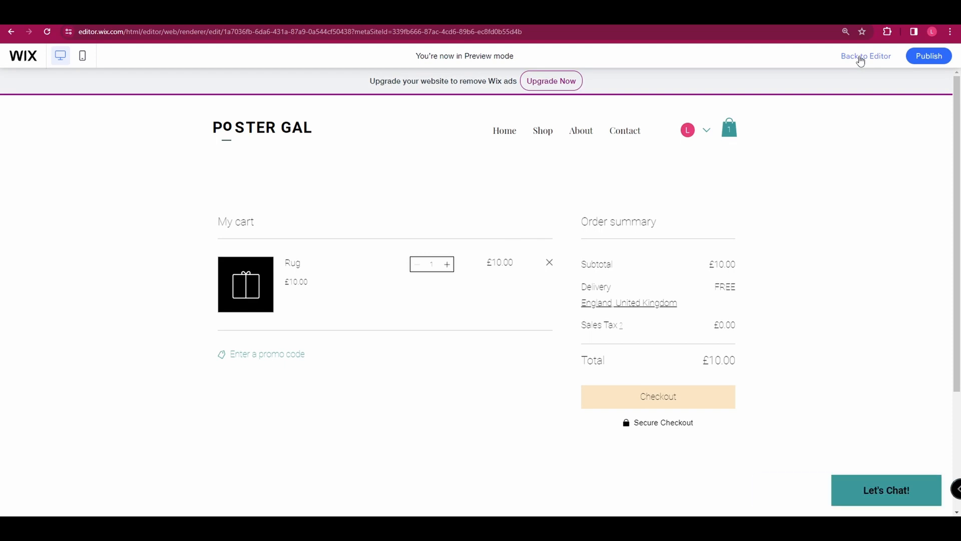
- Return from preview to the editor and open the Cart Page's design settings, moved aside from the cart content
left_click(861, 57)
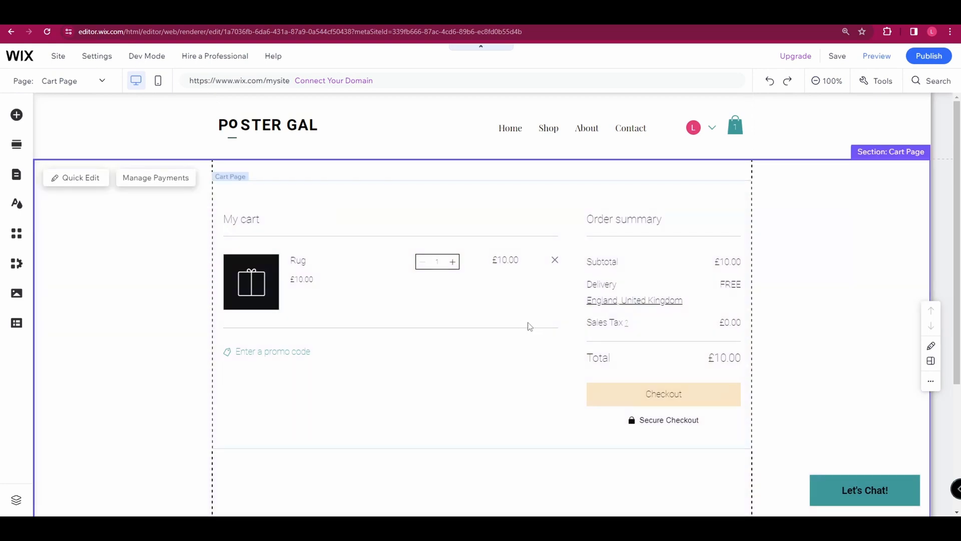
left_click(526, 324)
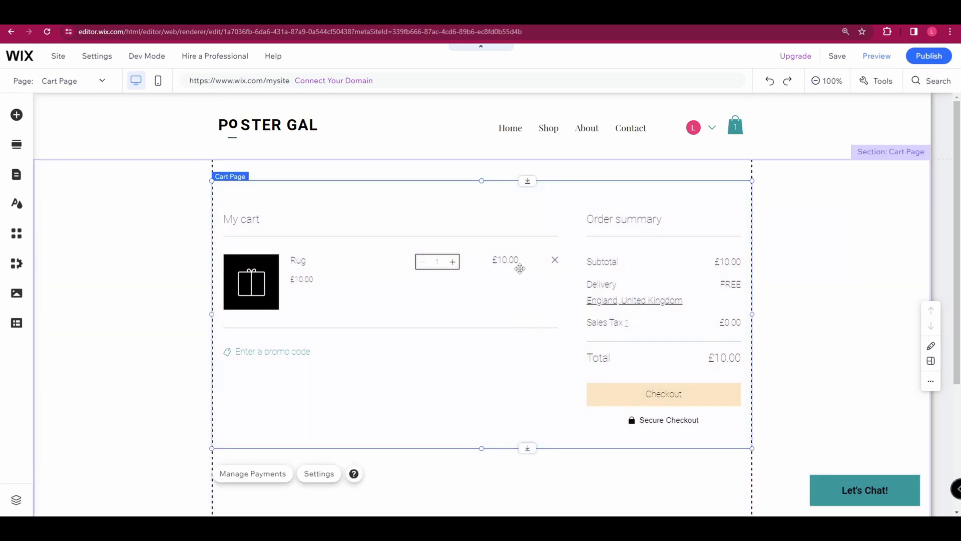
left_click(326, 476)
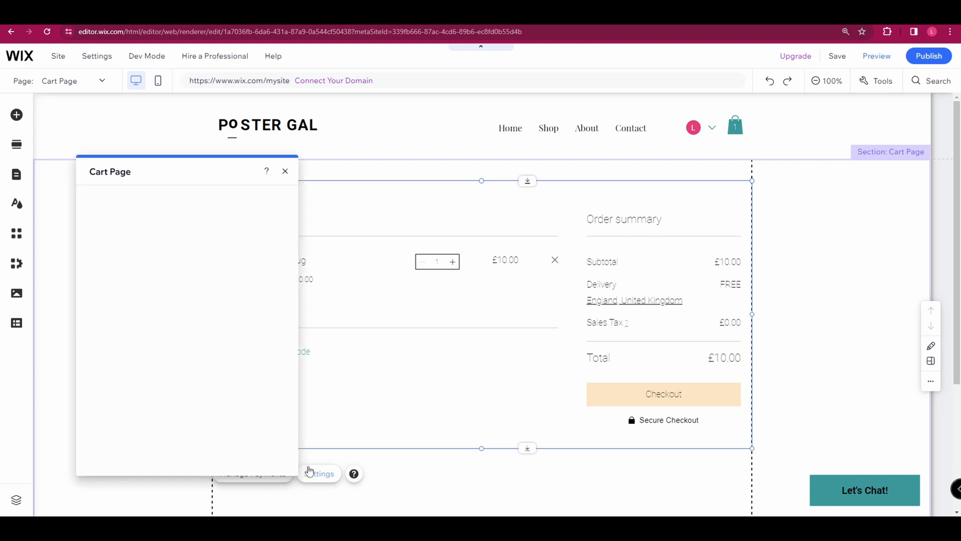
left_click(114, 240)
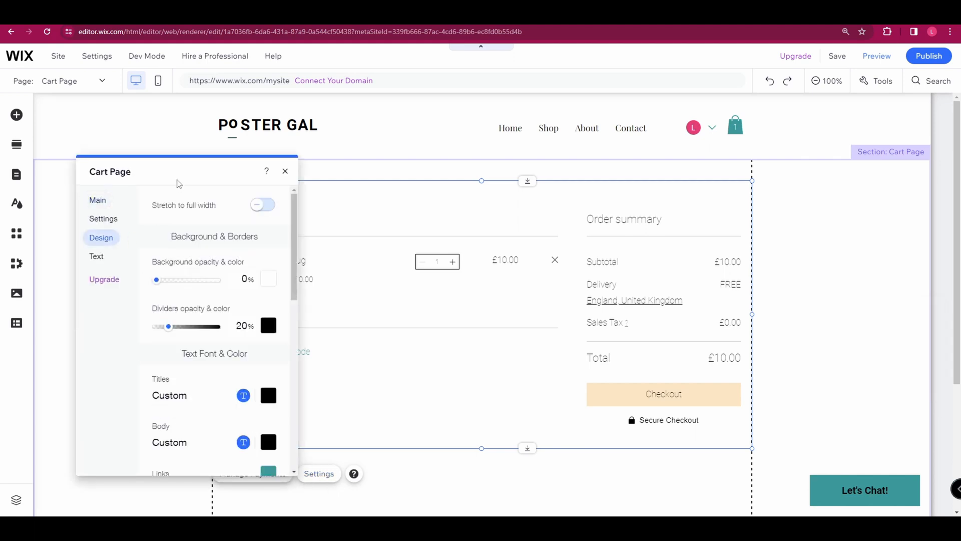
left_click_drag(175, 173, 137, 160)
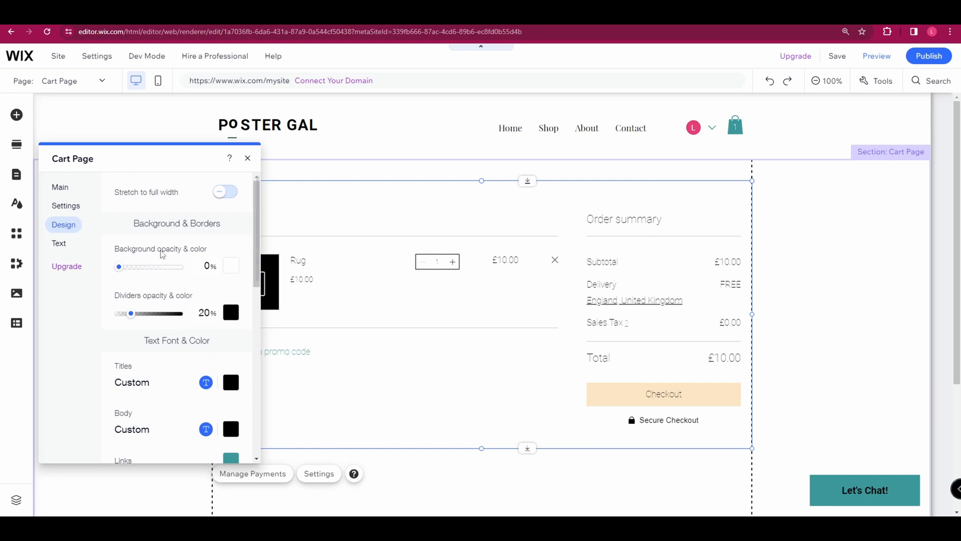
- Set the cart background to the teal theme color at 100% opacity
left_click(230, 266)
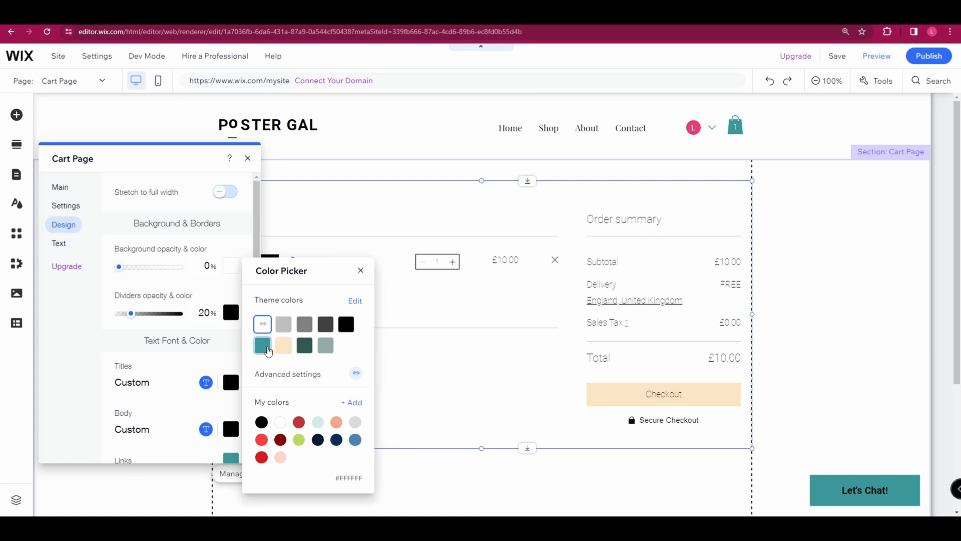
left_click(263, 345)
left_click(130, 273)
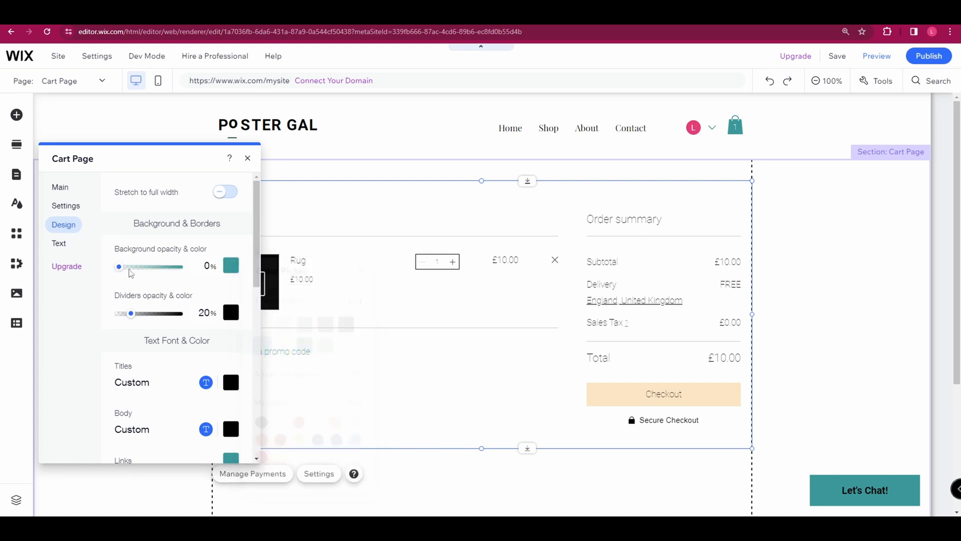
left_click_drag(130, 270, 188, 271)
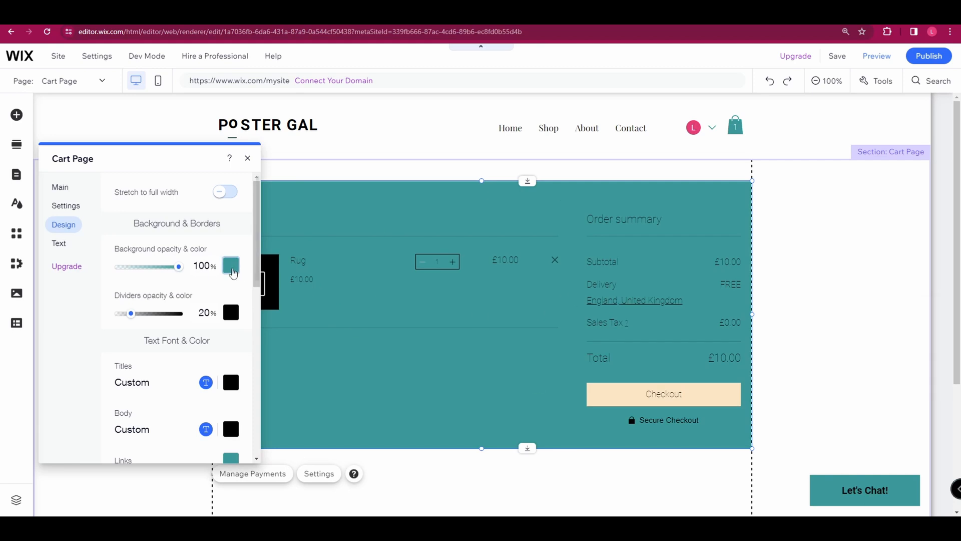
- Change the cart background color to white (#FFFFFF)
left_click(232, 270)
left_click(262, 324)
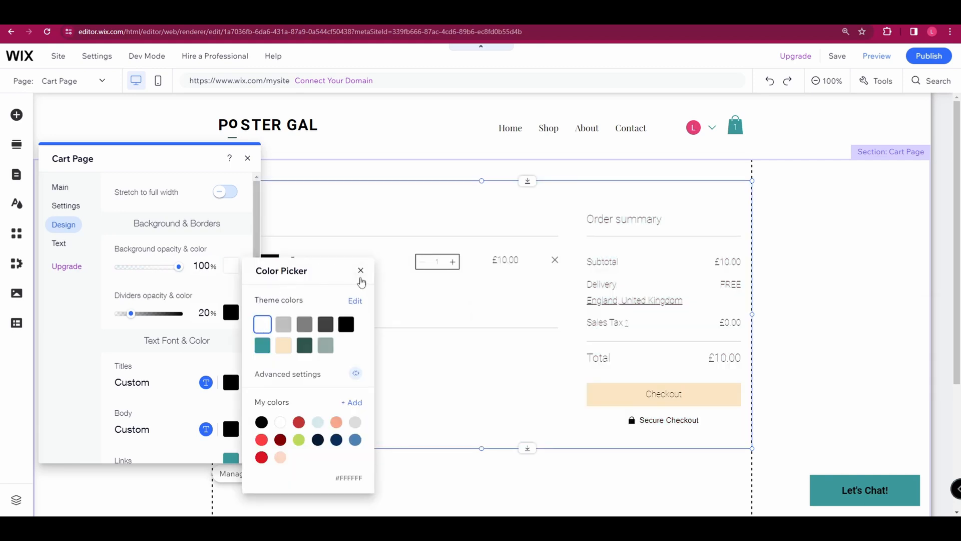
left_click(360, 273)
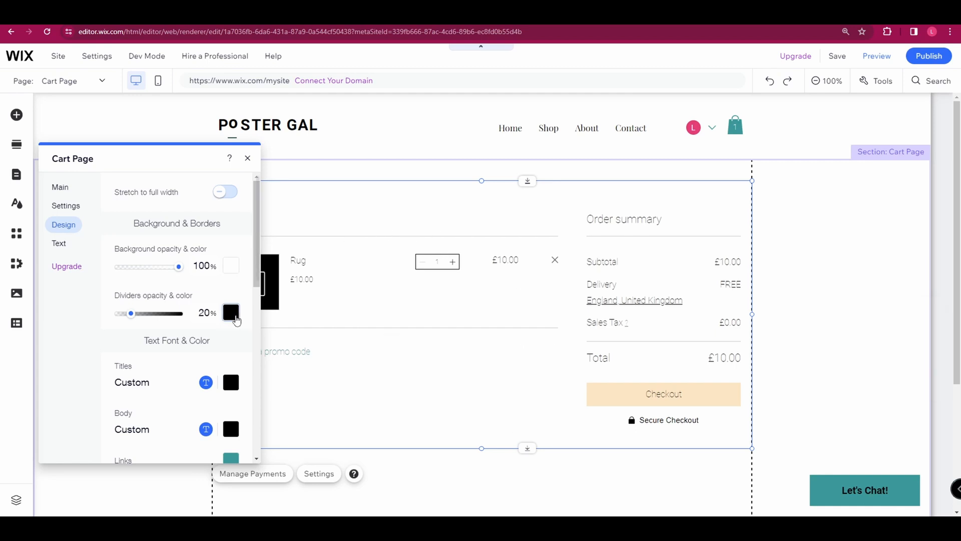
- Set the cart's divider color to the teal theme color #2C999A
left_click(235, 320)
left_click(263, 369)
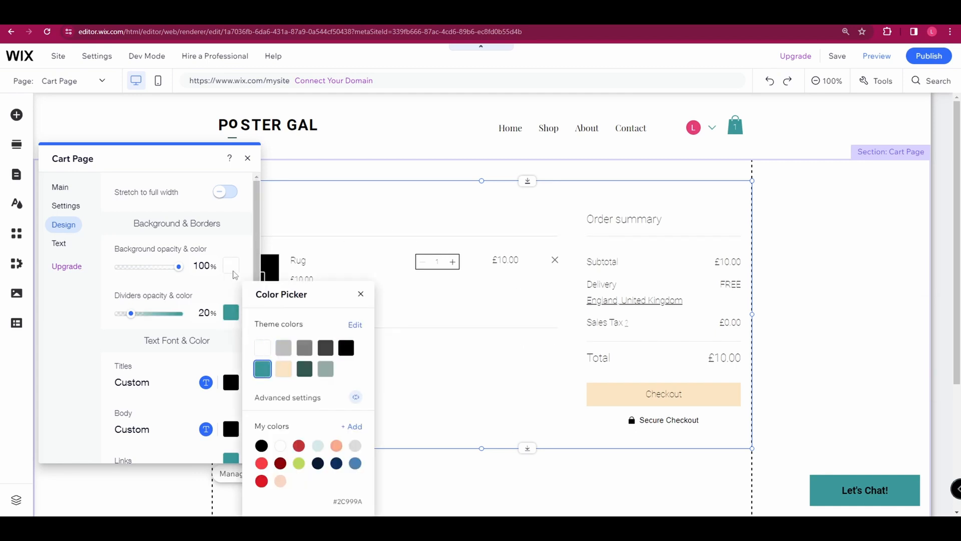
left_click(222, 245)
- Set the cart titles' font to Rubik Medium and their color to the dark green theme color
scroll(203, 328, "down", 2)
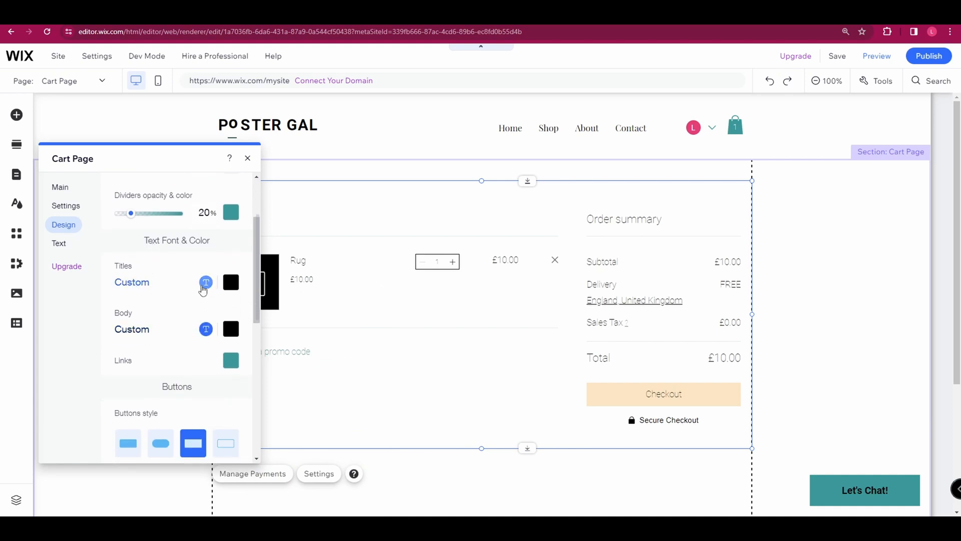
left_click(204, 285)
left_click(265, 333)
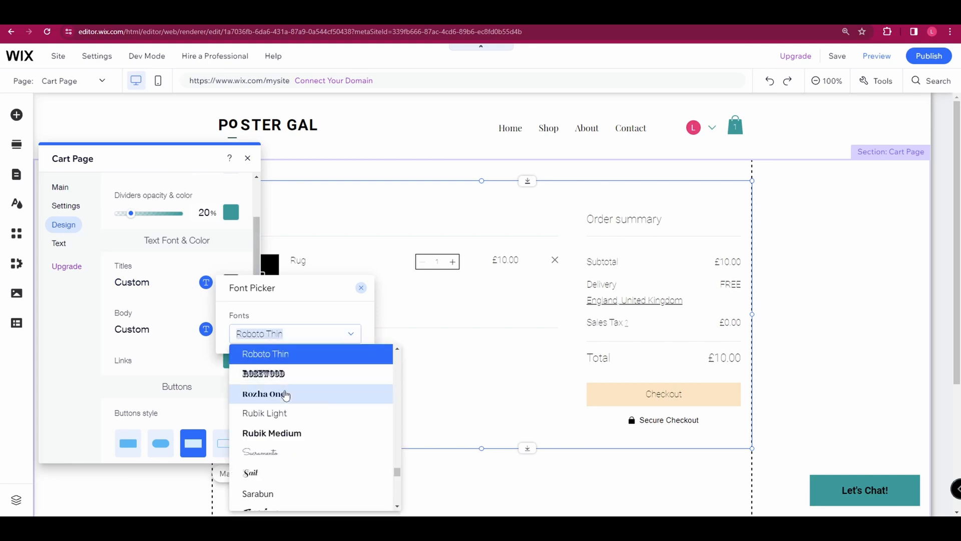
left_click(294, 433)
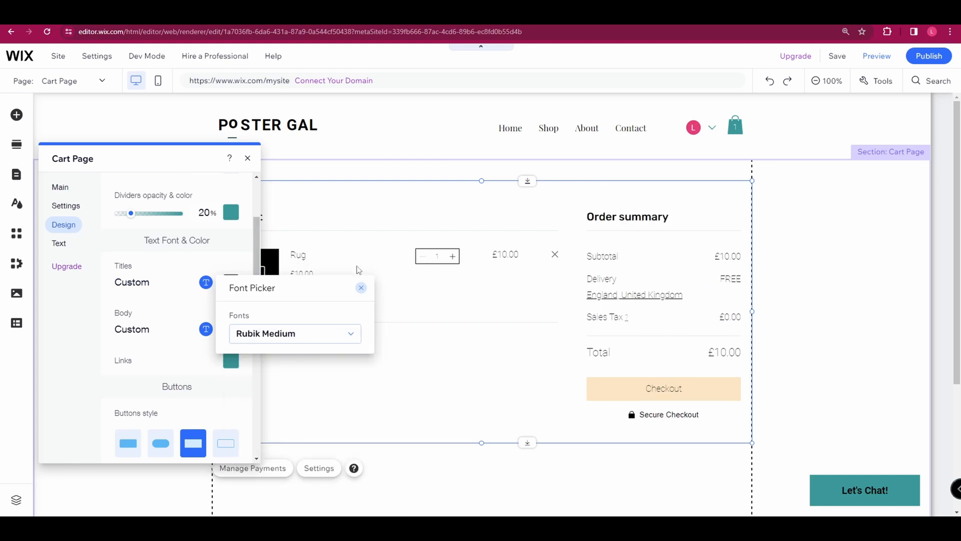
left_click(361, 288)
left_click(231, 282)
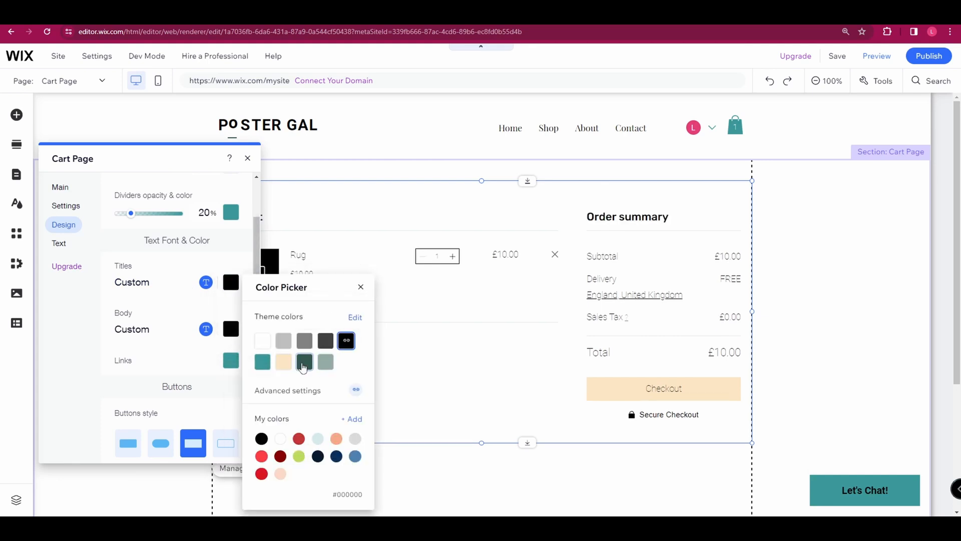
left_click(303, 366)
left_click(169, 309)
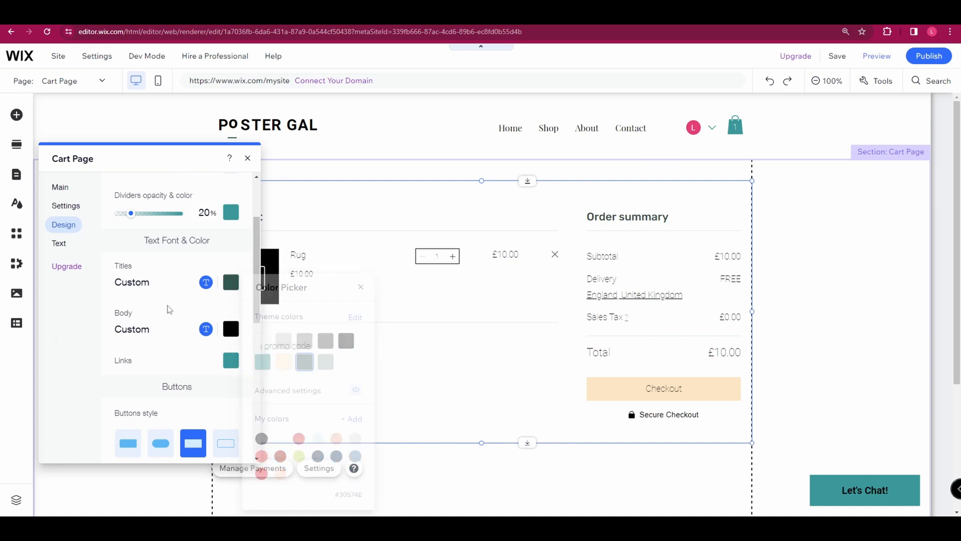
- Restyle the cart's body text with a different font and dark green #30574E, and set the links' color to gray-green #91ABA5
scroll(169, 309, "down", 1)
left_click(140, 285)
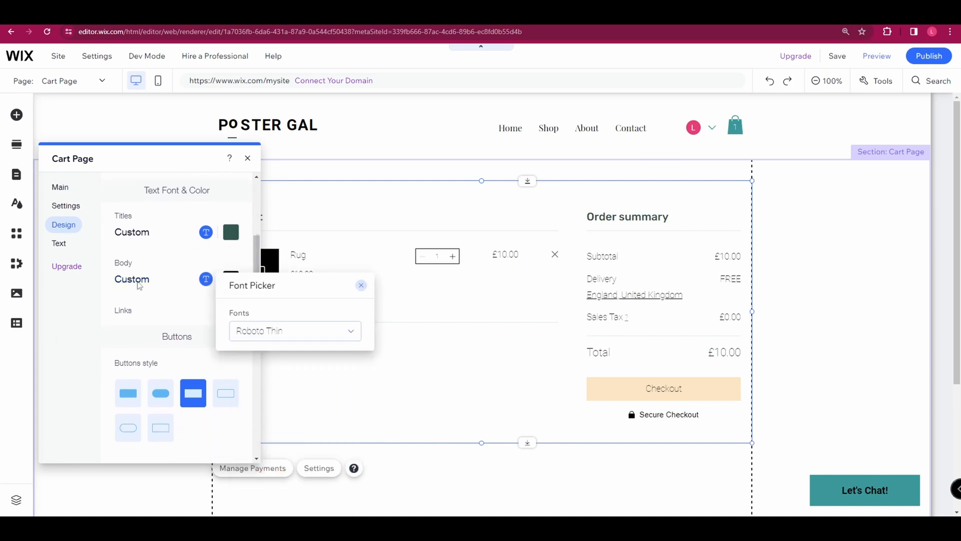
left_click(273, 328)
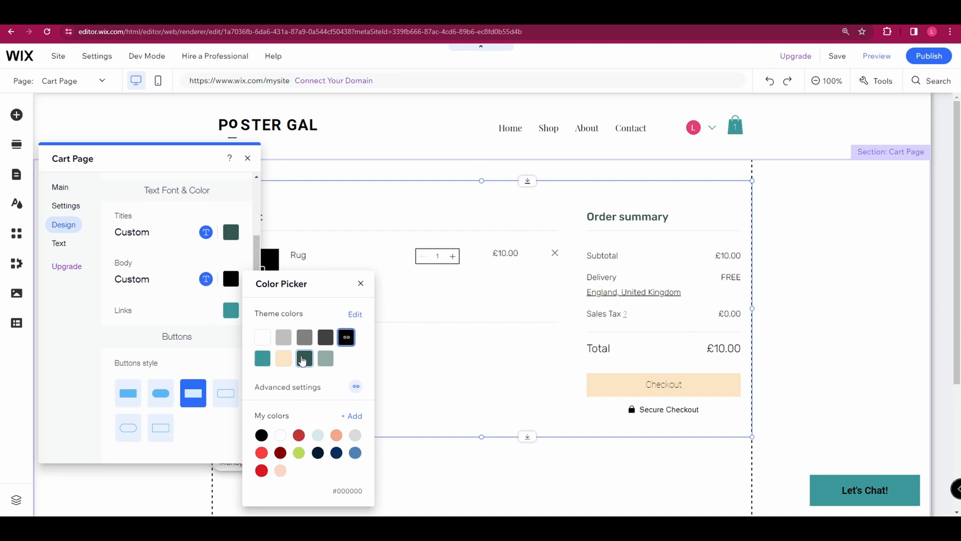
left_click(302, 358)
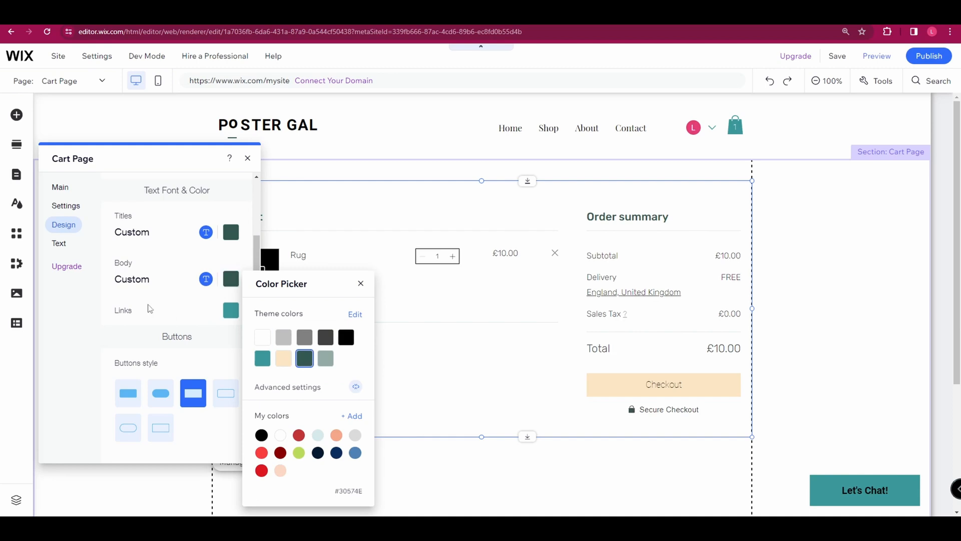
left_click(323, 371)
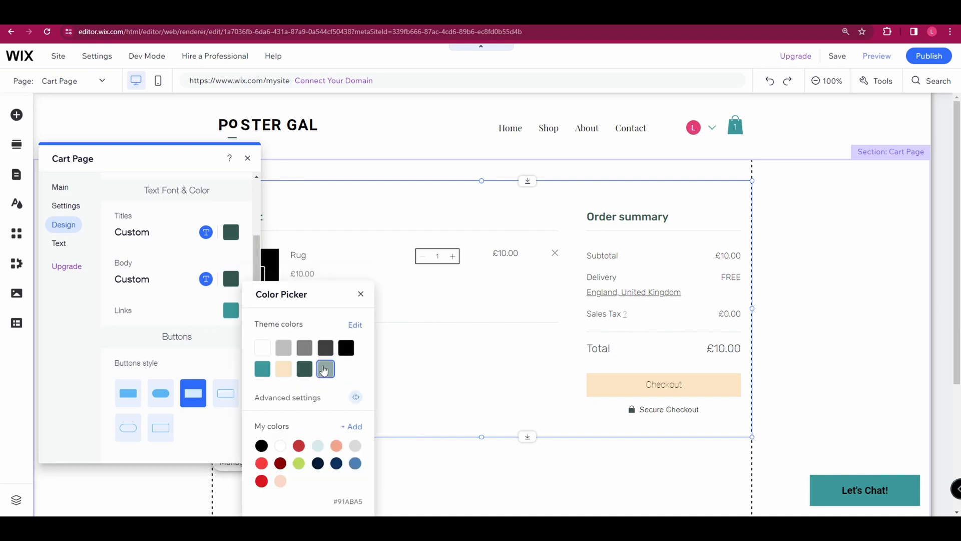
left_click(219, 339)
- Give the cart's buttons the rounded filled style with the red #C73838 fill color
scroll(219, 339, "down", 2)
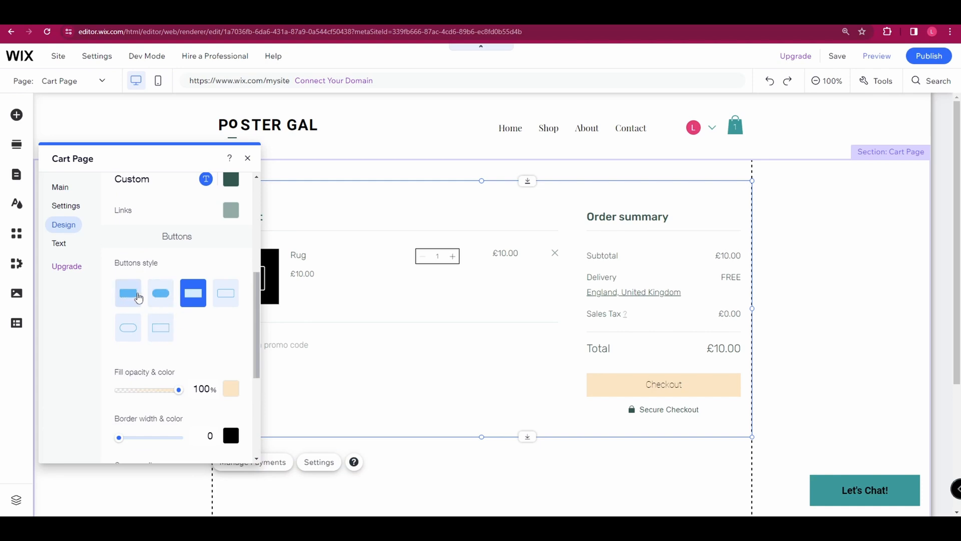
left_click(128, 292)
left_click(170, 299)
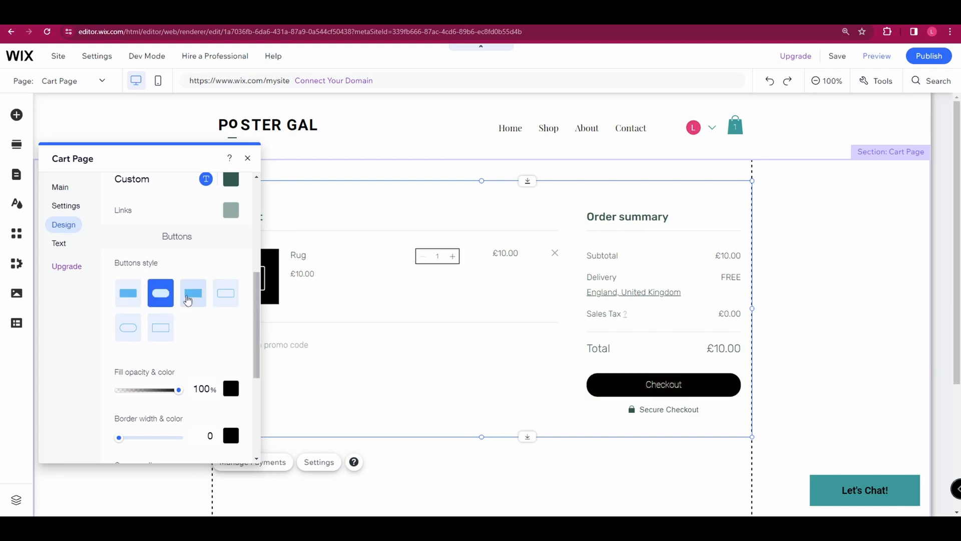
left_click(230, 391)
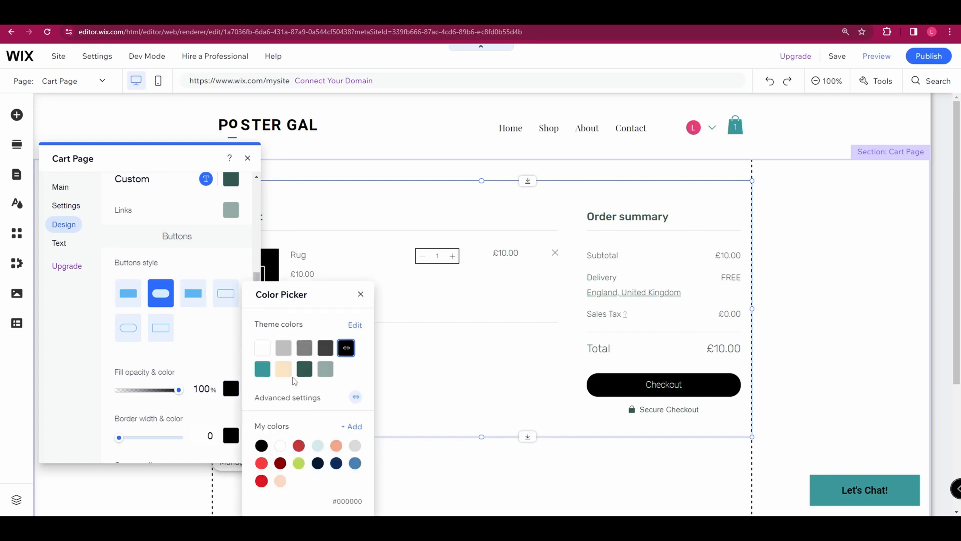
left_click(284, 371)
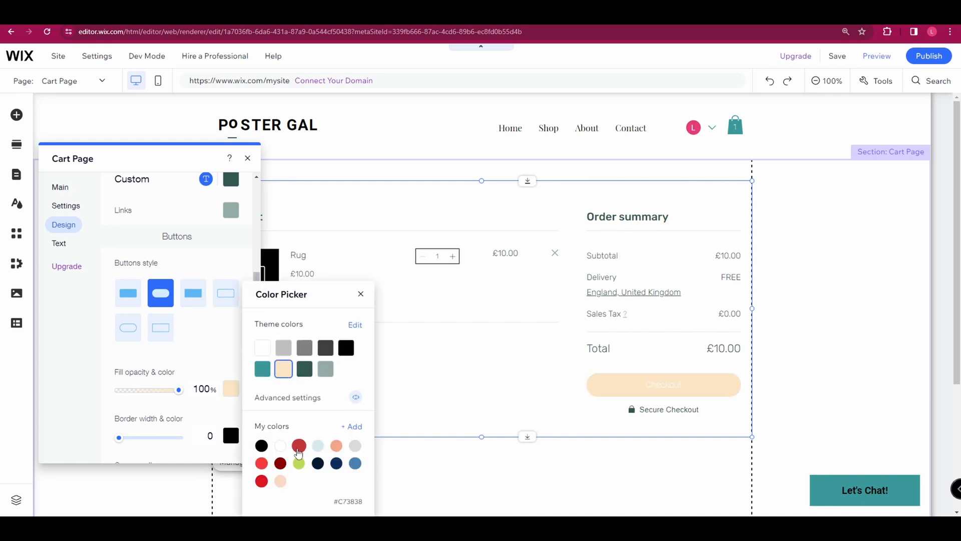
left_click(299, 445)
left_click(204, 347)
- Give the cart buttons a border of width 3 in dark red #8B0000 and set their corner radius to 8
scroll(205, 347, "down", 3)
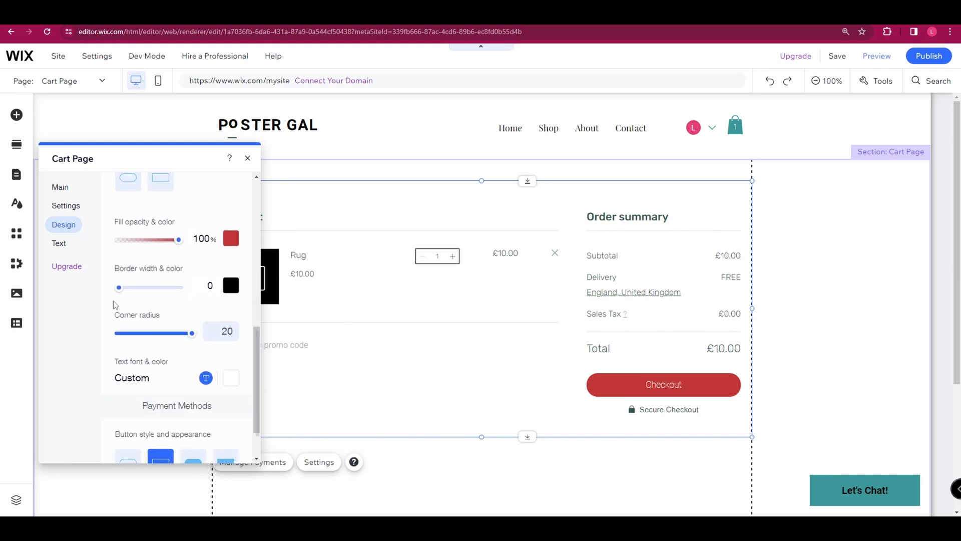
left_click_drag(118, 290, 166, 294)
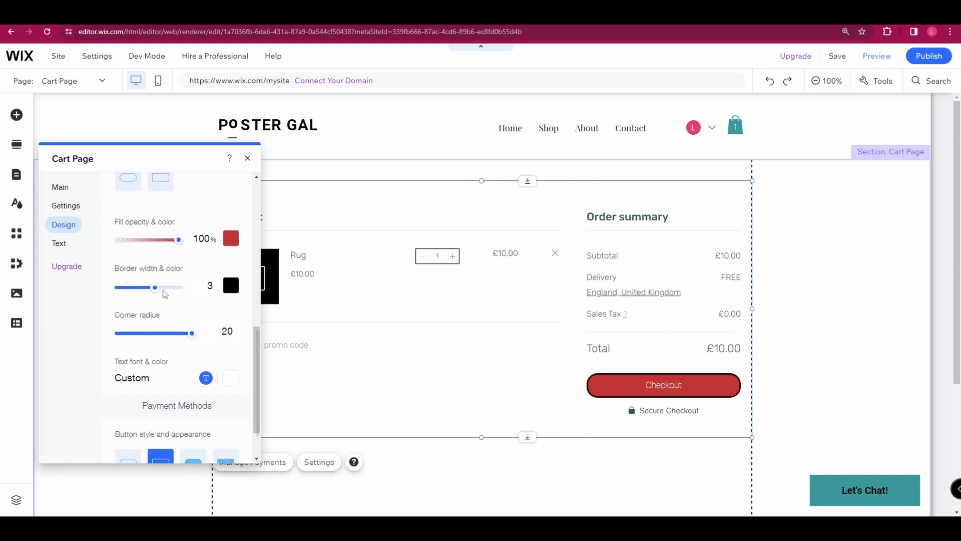
left_click(231, 286)
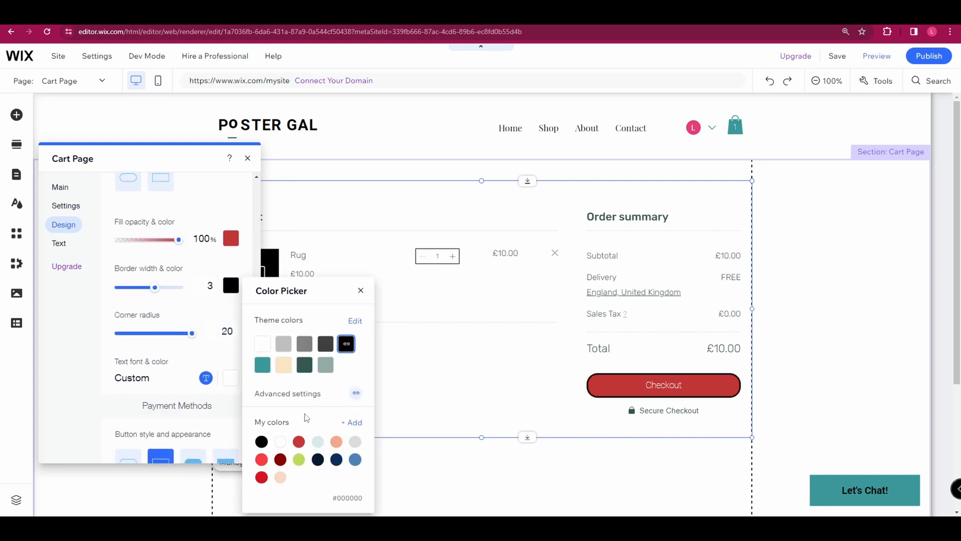
left_click(280, 459)
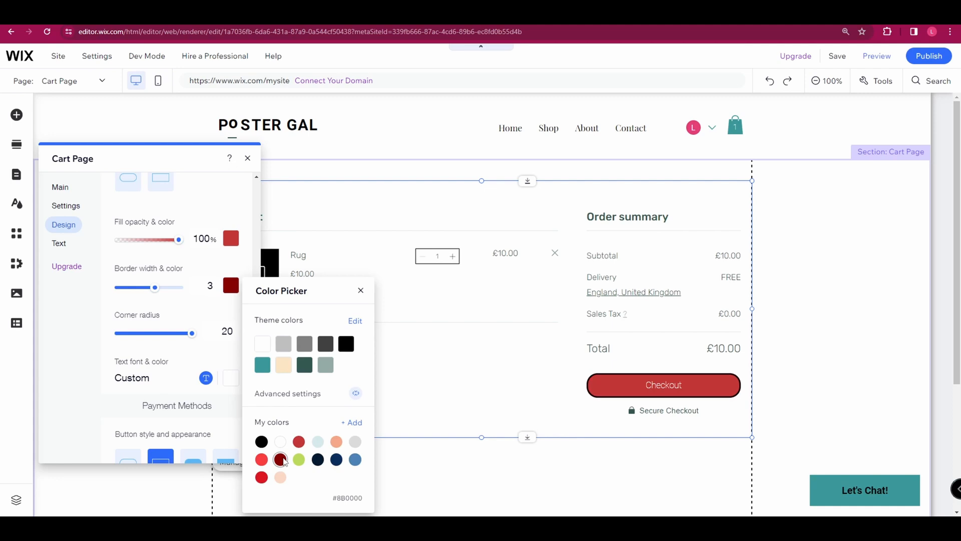
left_click(164, 344)
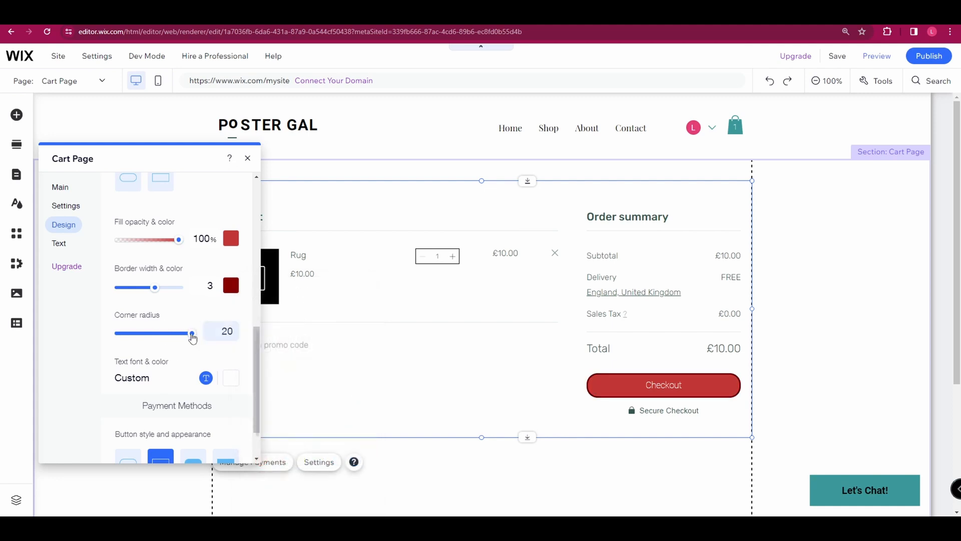
left_click_drag(191, 333, 148, 334)
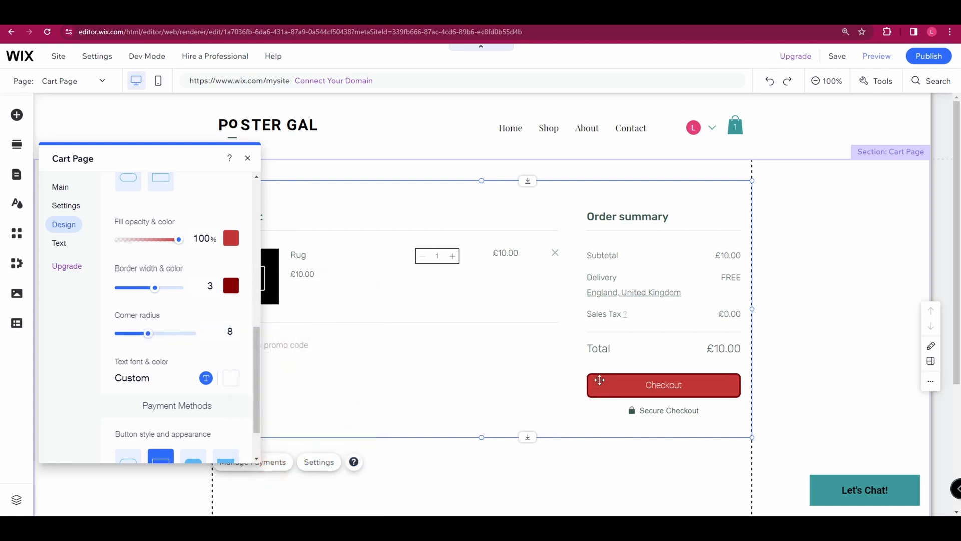
- Set the payment methods' button appearance to the rounded outline style
scroll(164, 353, "down", 2)
left_click(178, 321)
left_click(160, 307)
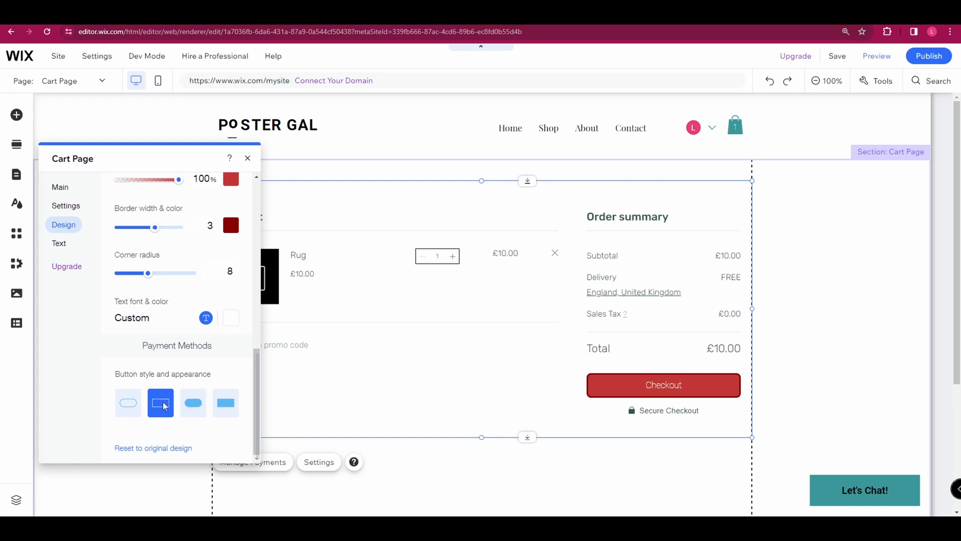
left_click(194, 404)
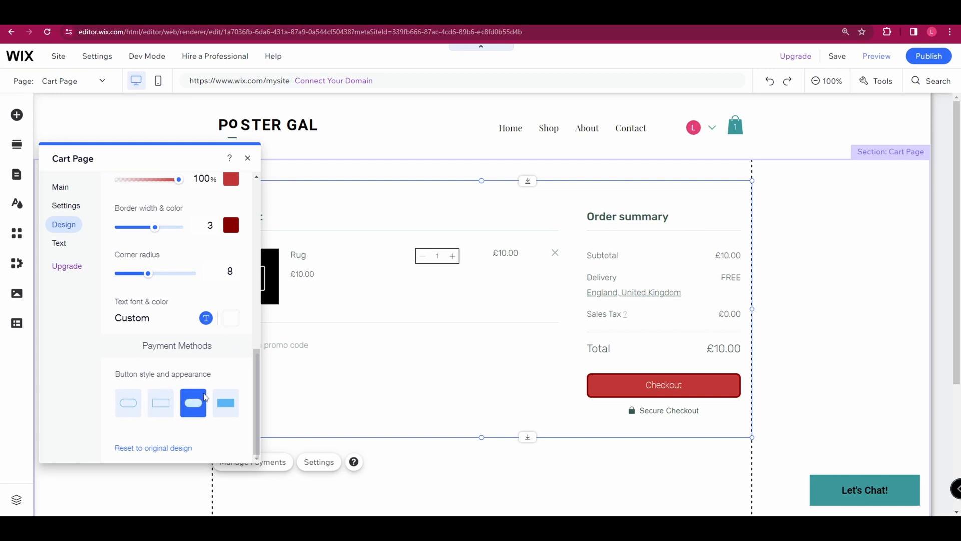
left_click(130, 403)
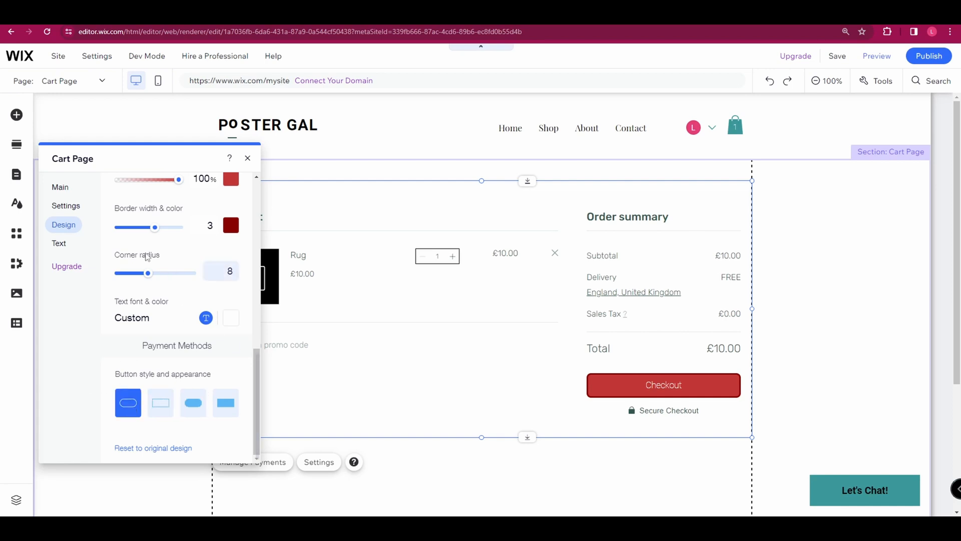
- Clear the page title in the cart page's text settings
left_click(57, 245)
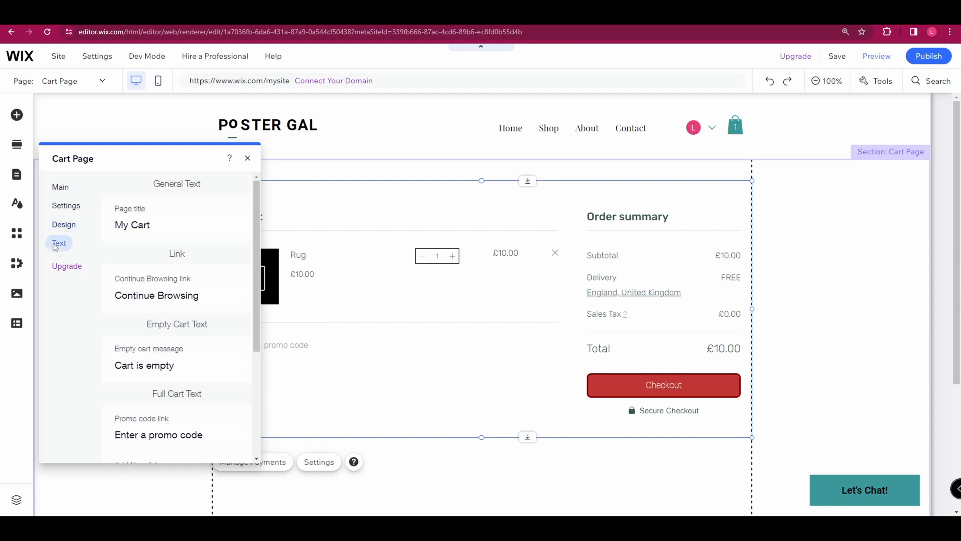
left_click(159, 227)
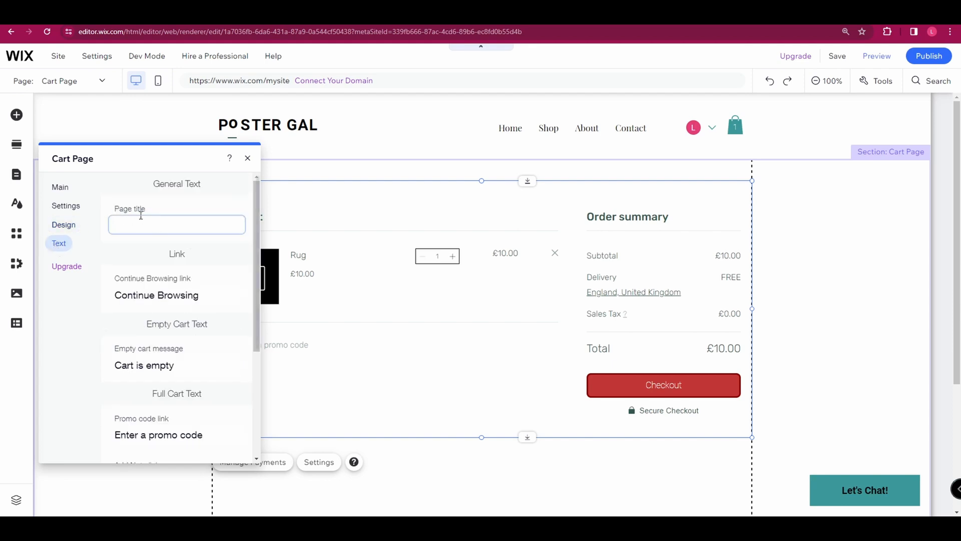
left_click(167, 205)
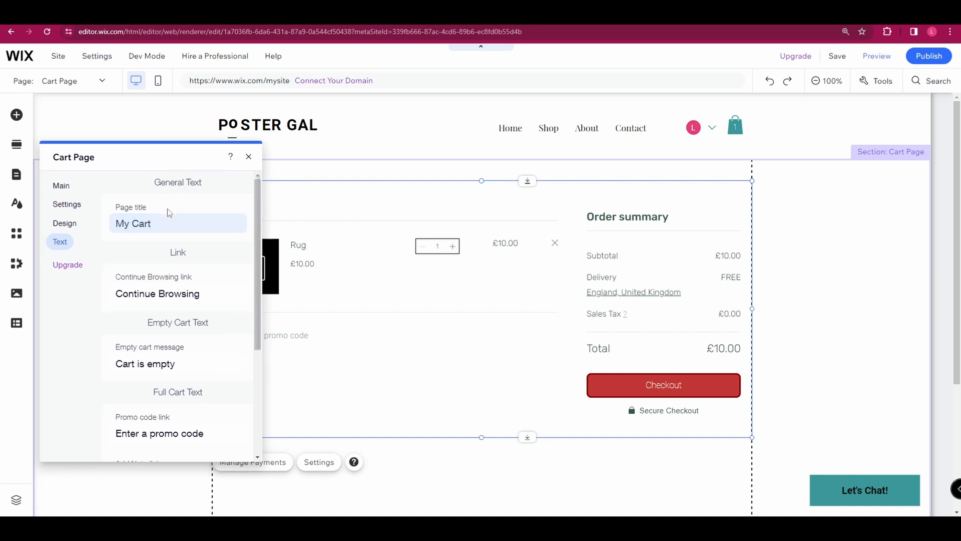
- Review the cart's remaining text settings down to the button text and disclaimer, and close the cart page settings
scroll(169, 213, "down", 1)
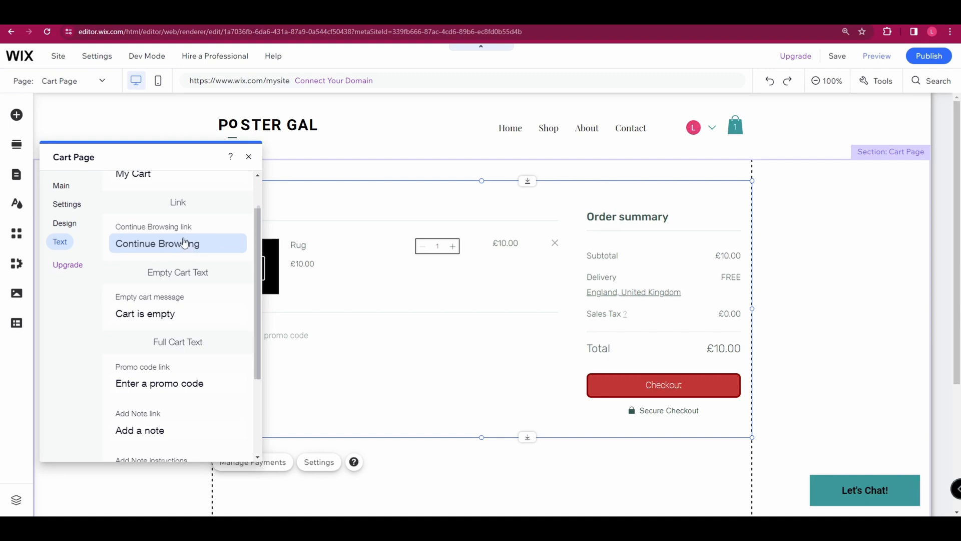
scroll(185, 244, "down", 1)
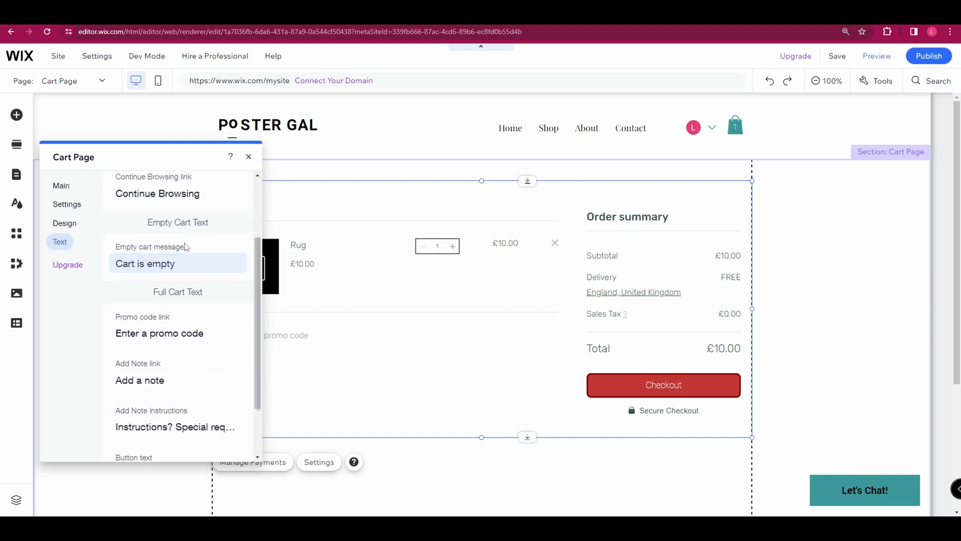
scroll(227, 326, "down", 2)
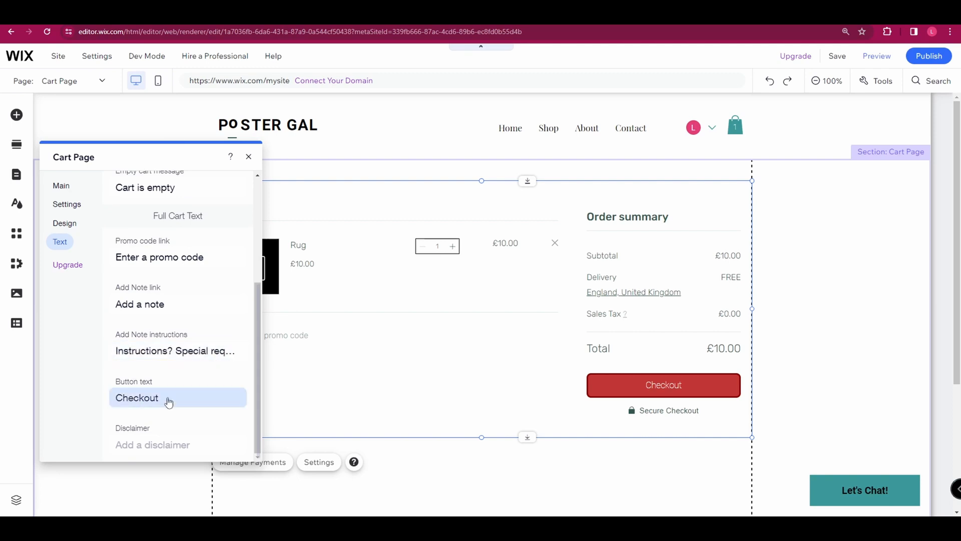
left_click(140, 440)
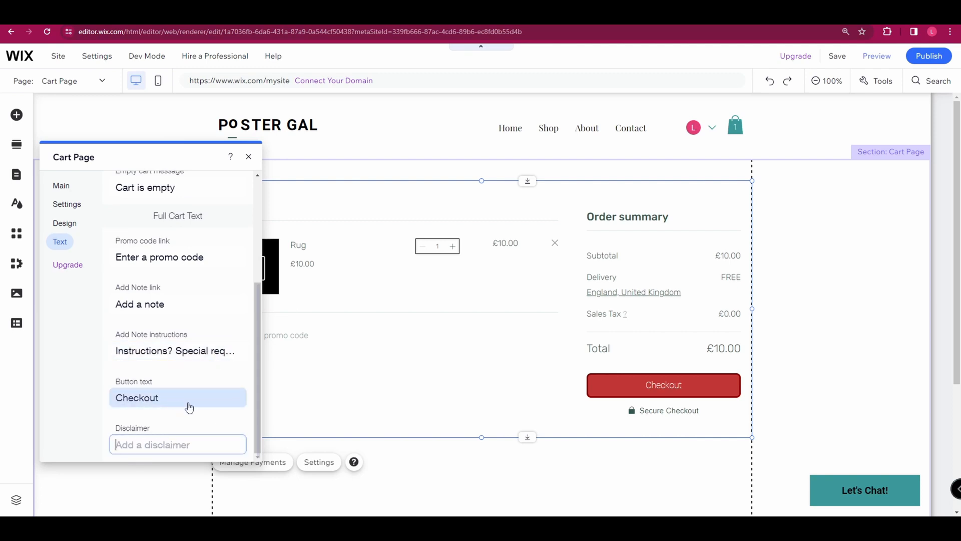
left_click(61, 188)
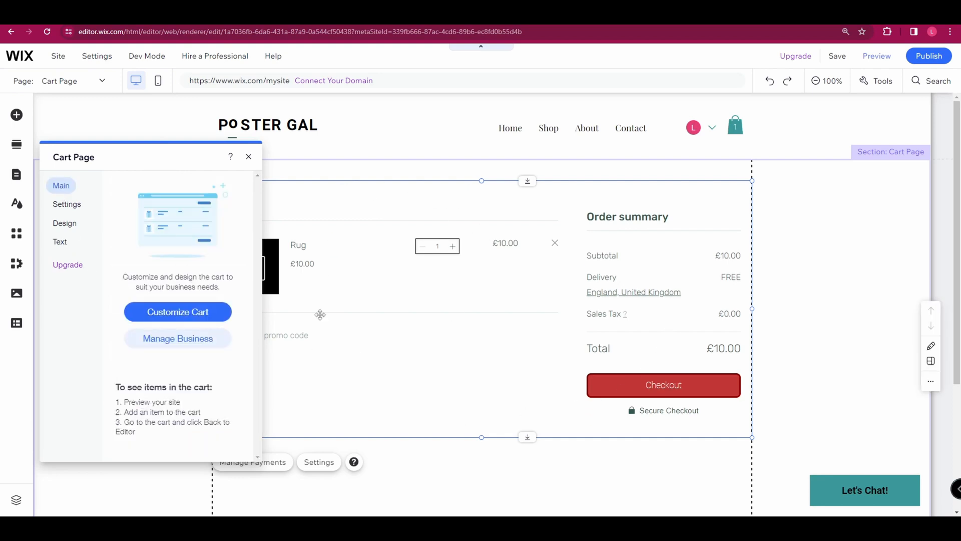
left_click(125, 270)
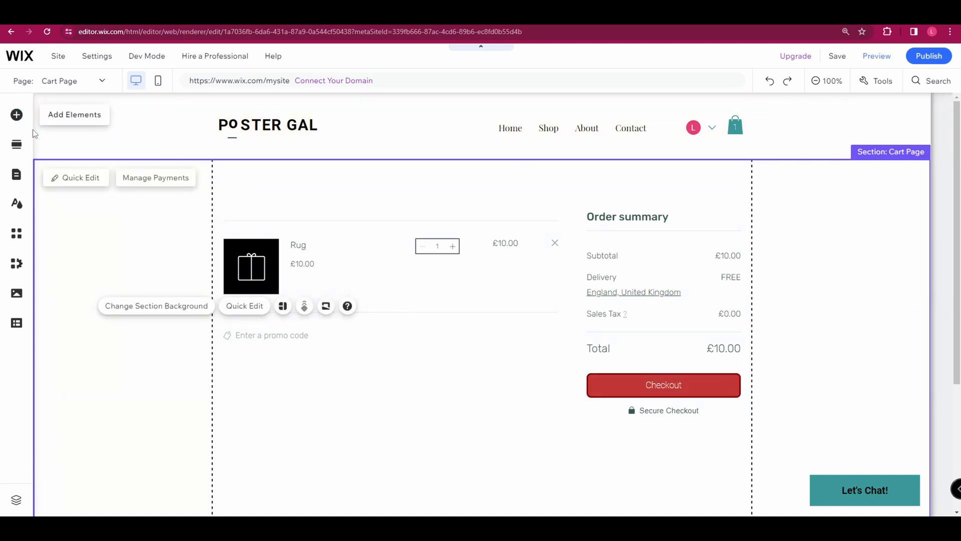
- Browse the categories of elements that can be added to the page, including Video & Music and My Designs
left_click(16, 116)
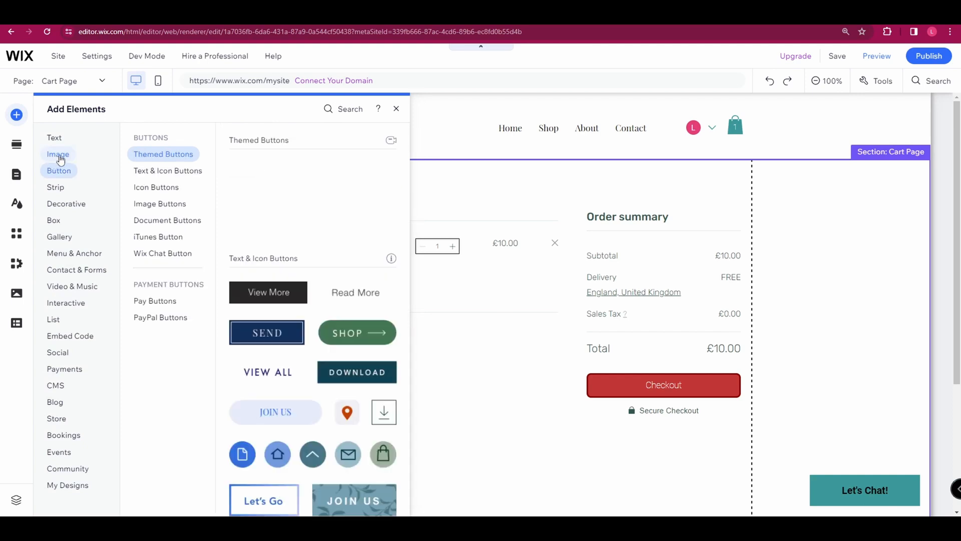
mouse_move(87, 292)
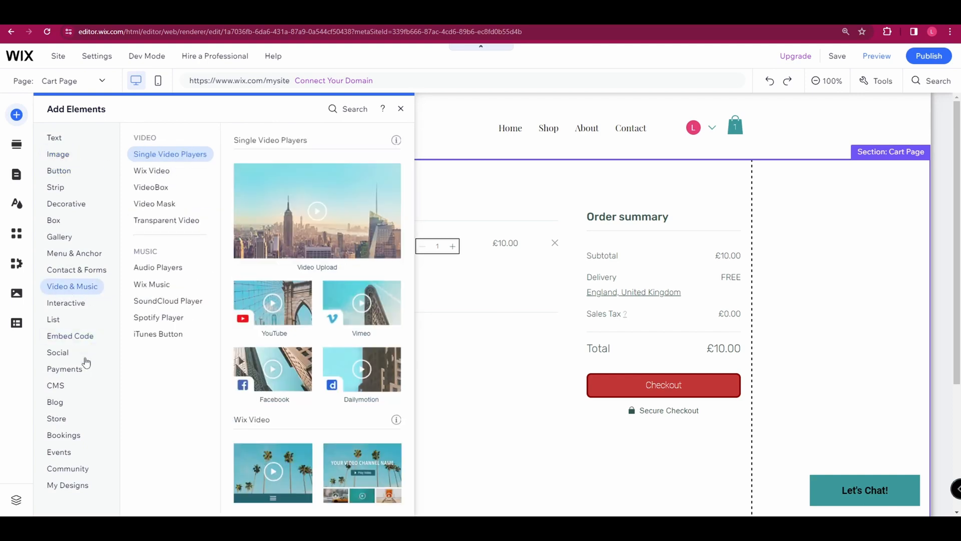
mouse_move(71, 485)
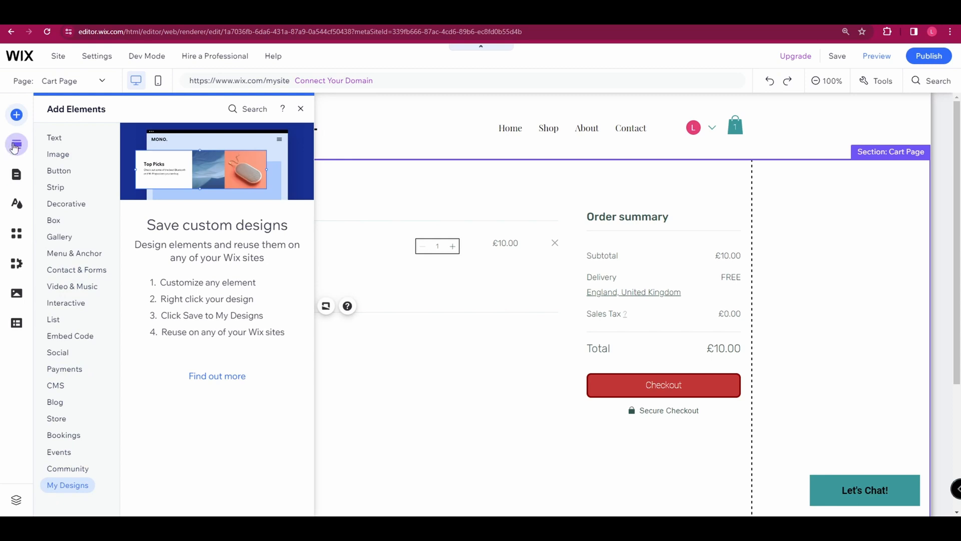
- Add the four-column contact section with address, phone, email and connect below the cart, and open its Quick Edit settings
left_click(16, 145)
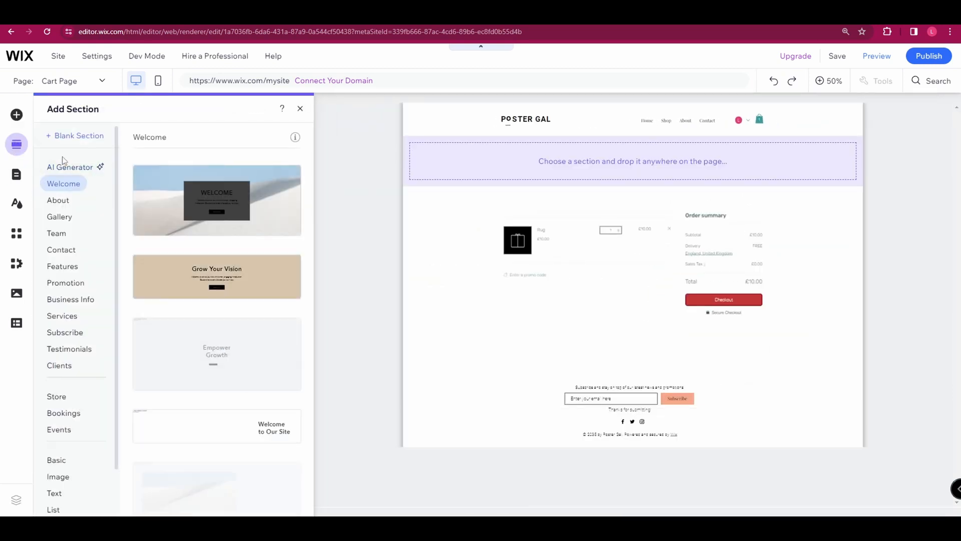
left_click(69, 219)
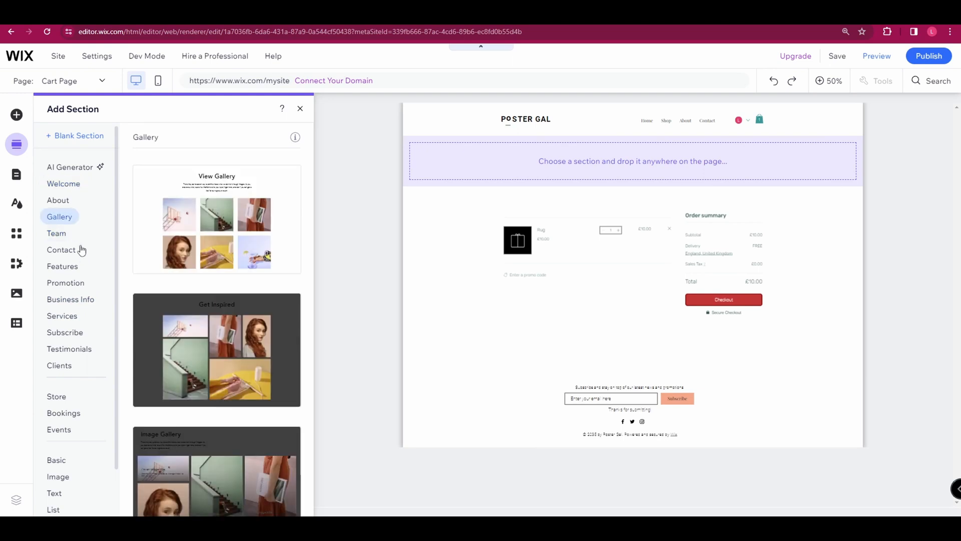
left_click(66, 254)
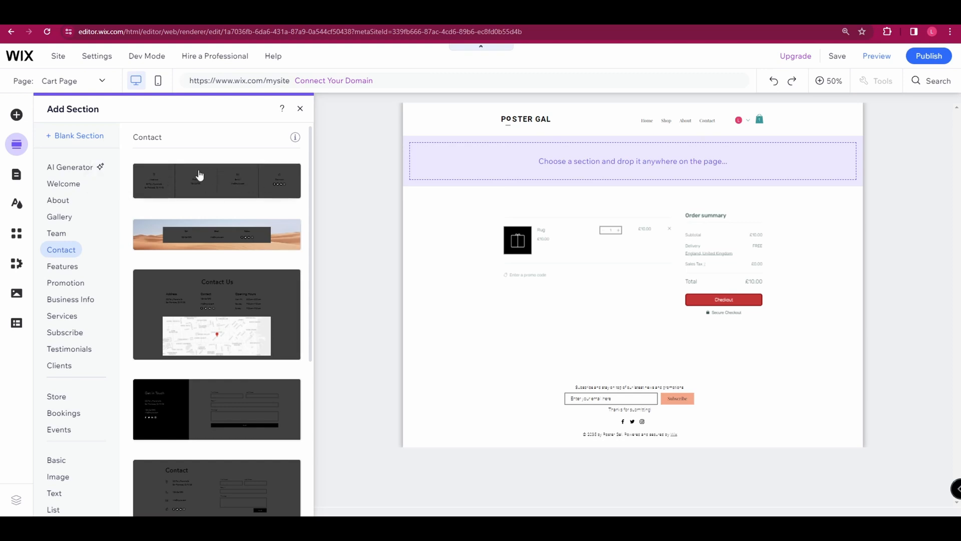
left_click_drag(223, 182, 588, 349)
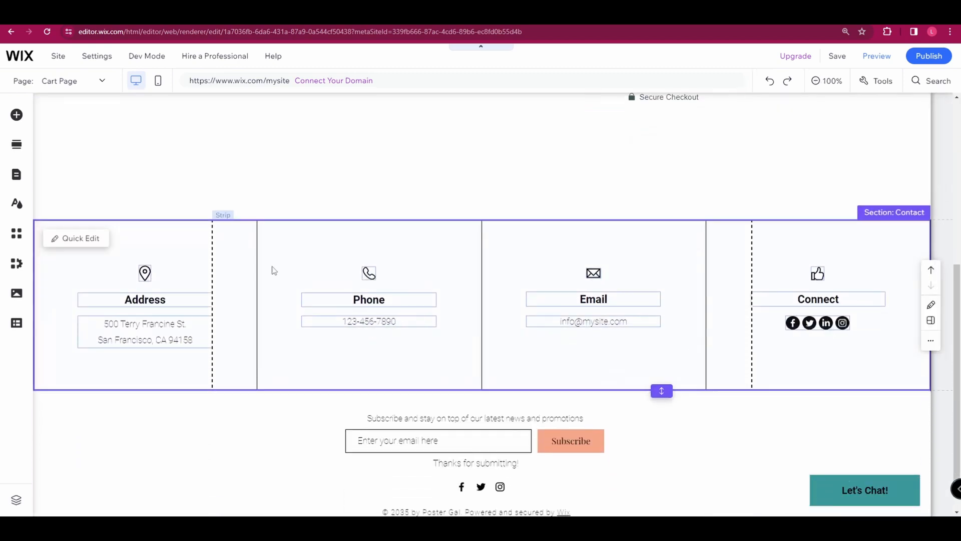
left_click(300, 258)
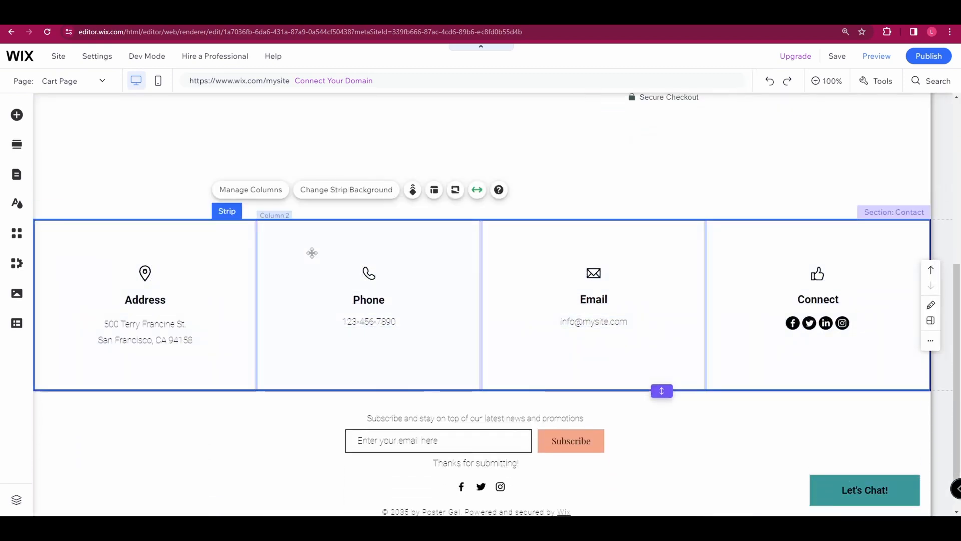
left_click(933, 306)
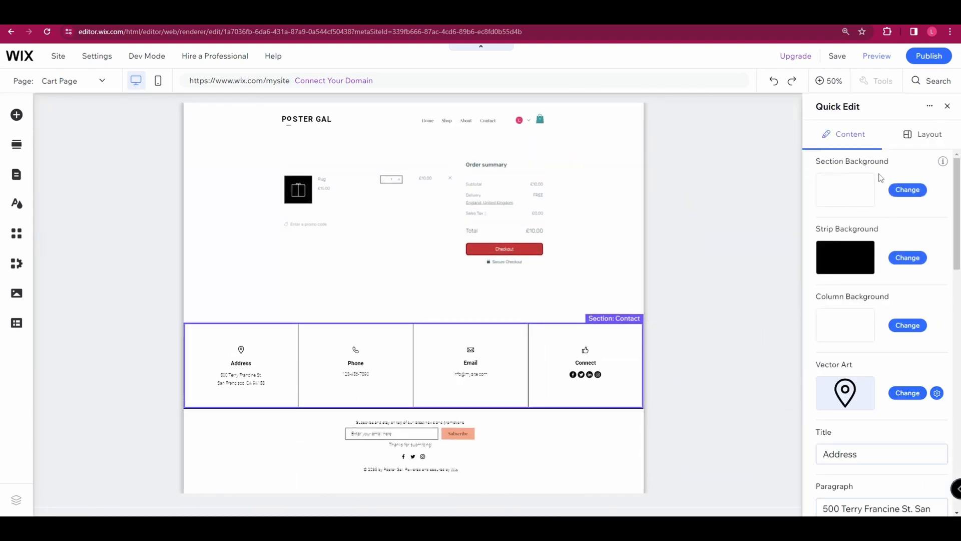
- Review the contact section's editable content from the address title down to the social bar links, and close its Quick Edit settings
scroll(857, 283, "down", 4)
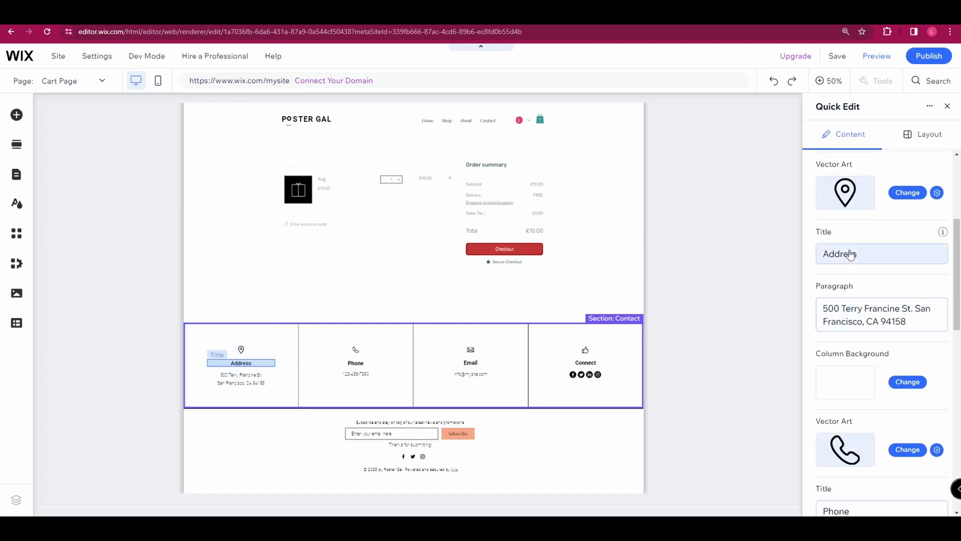
scroll(868, 331, "down", 12)
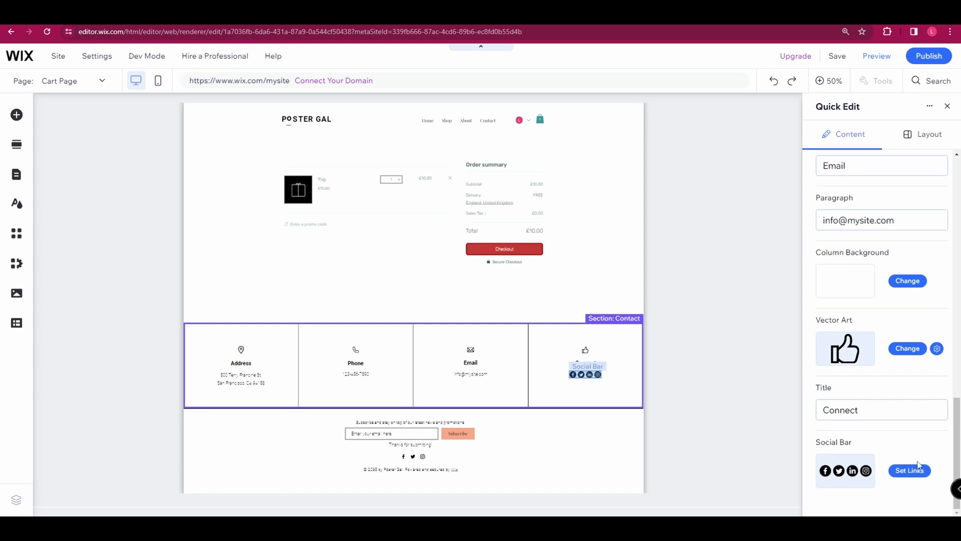
mouse_move(943, 442)
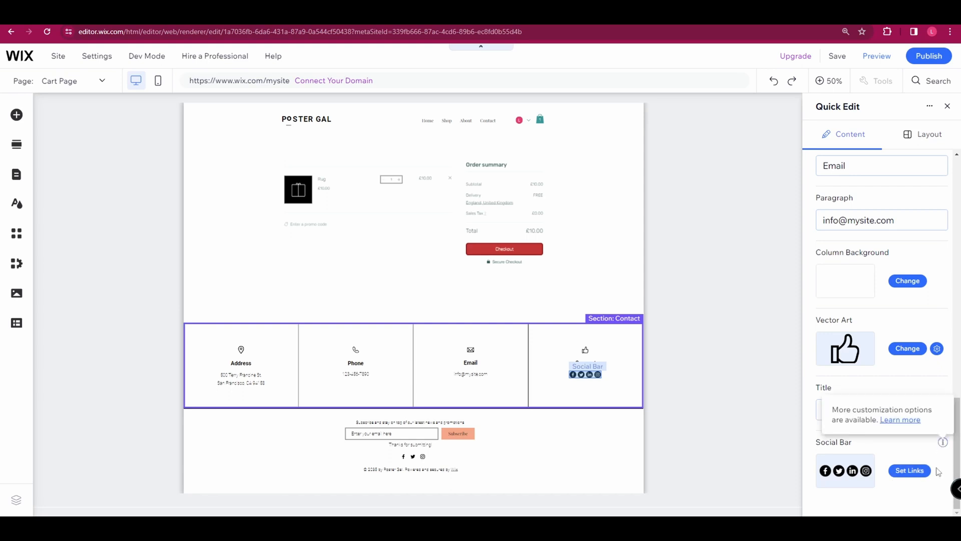
left_click(947, 108)
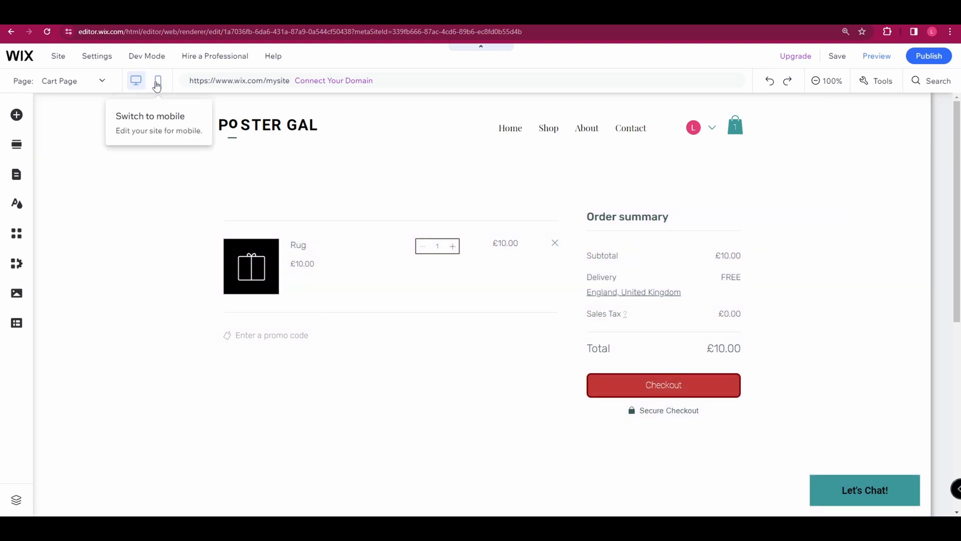
- Examine the cart page's mobile layout from the checkout button to the footer, and return to the desktop editor
left_click(158, 84)
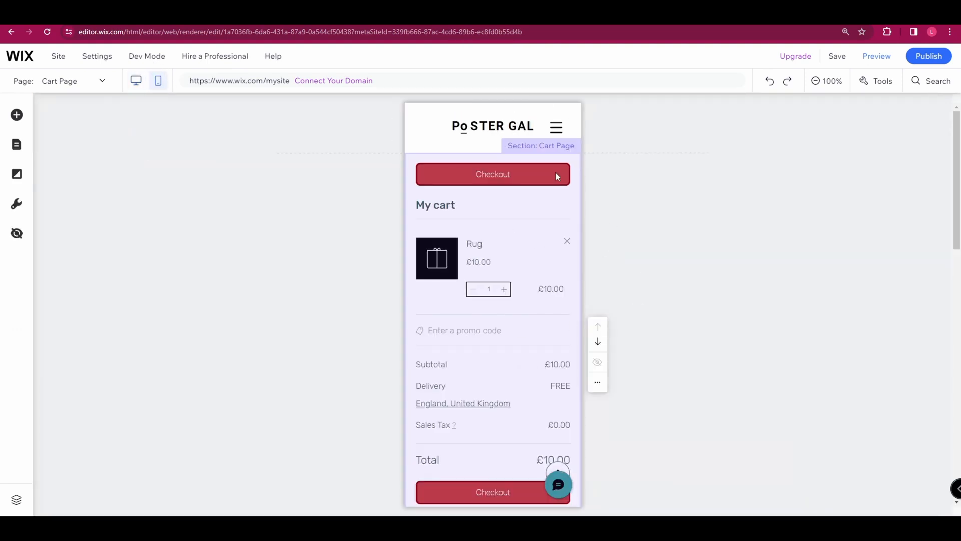
scroll(513, 268, "down", 10)
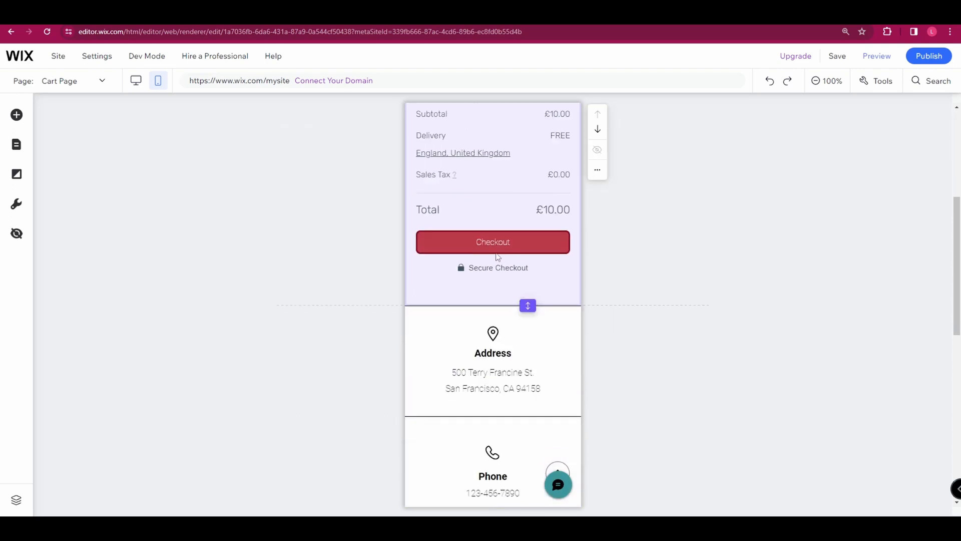
scroll(467, 256, "down", 4)
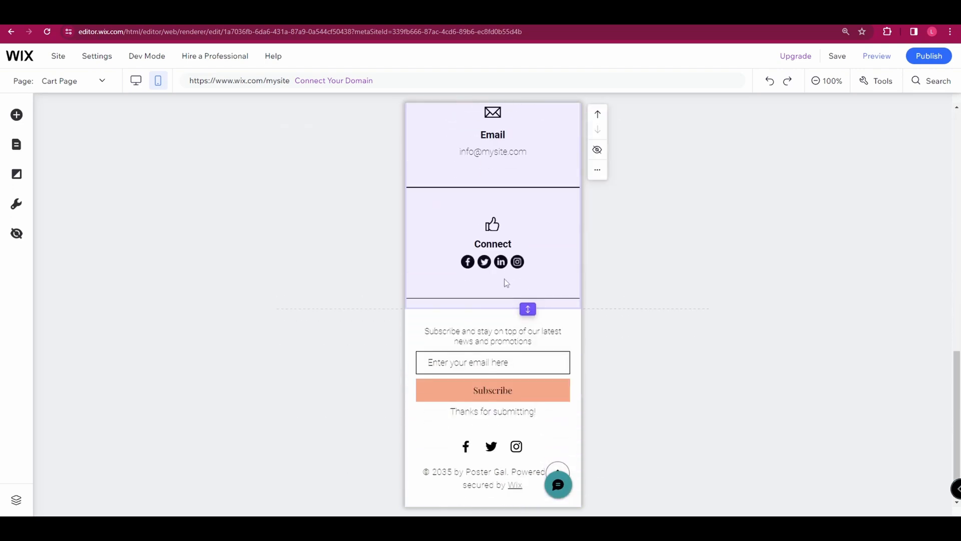
scroll(507, 281, "up", 5)
scroll(495, 281, "up", 10)
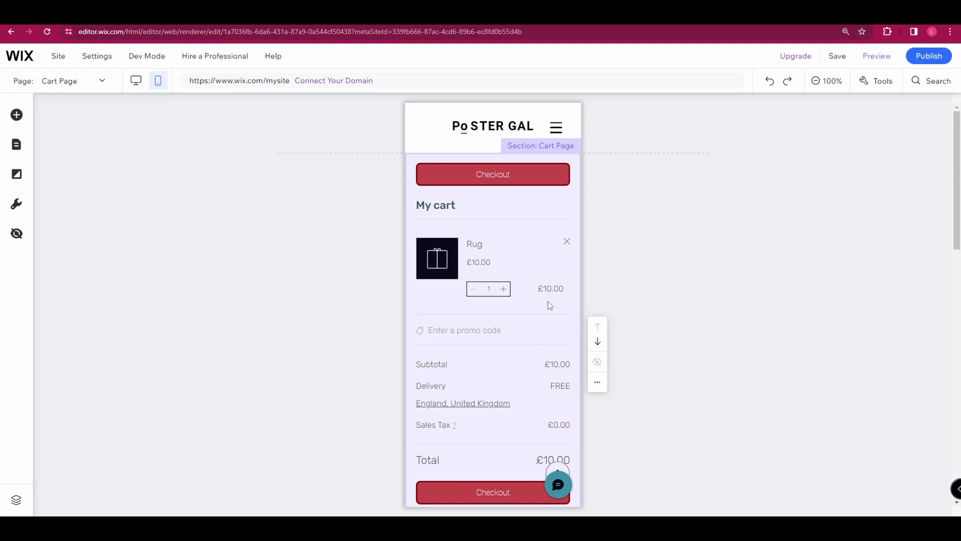
left_click(136, 80)
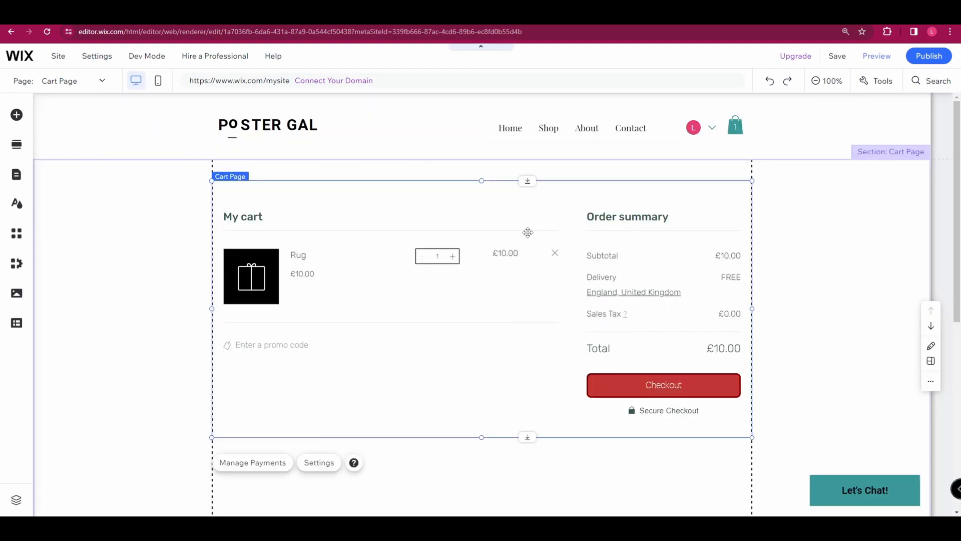
- Open the cart page's payment management, review the available providers, and start connecting credit/debit card payments with Wix
left_click(253, 463)
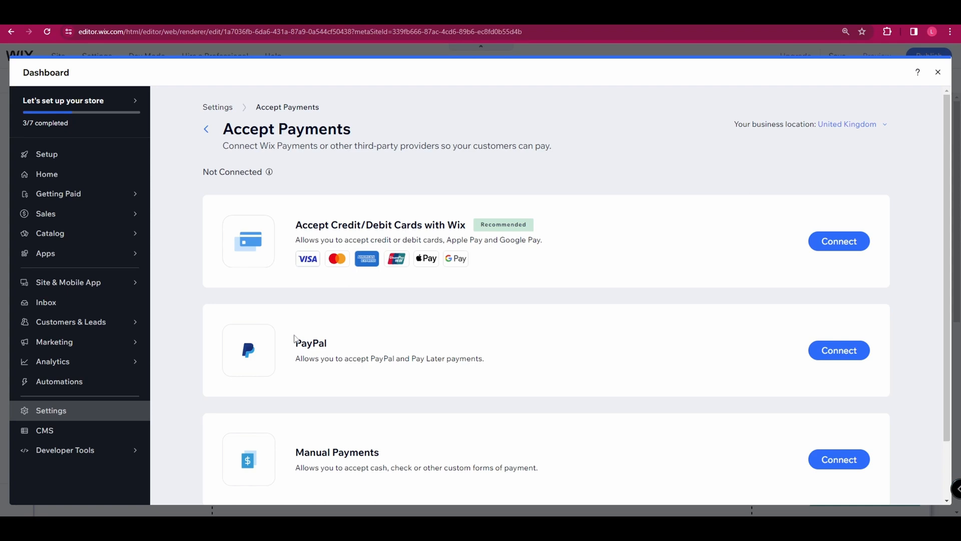
scroll(298, 345, "down", 2)
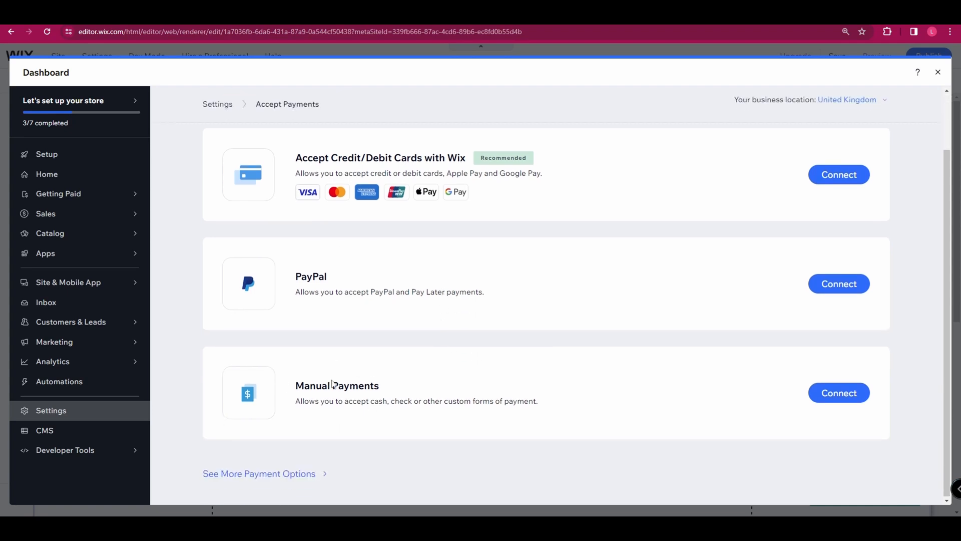
scroll(382, 391, "up", 2)
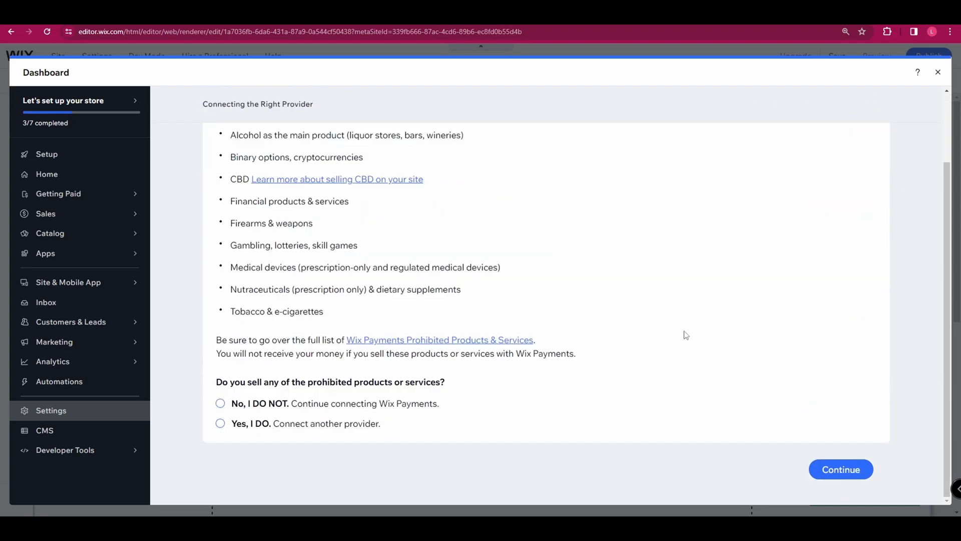